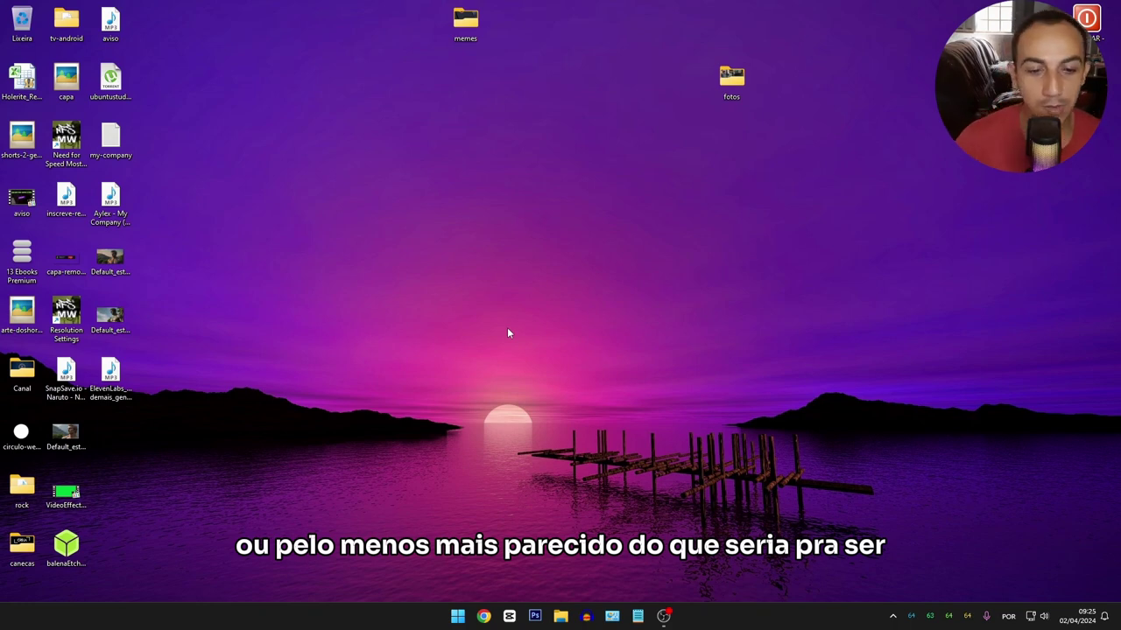
{"action": "left_click_drag", "start_coordinate": [514, 123], "coordinate": [634, 337]}
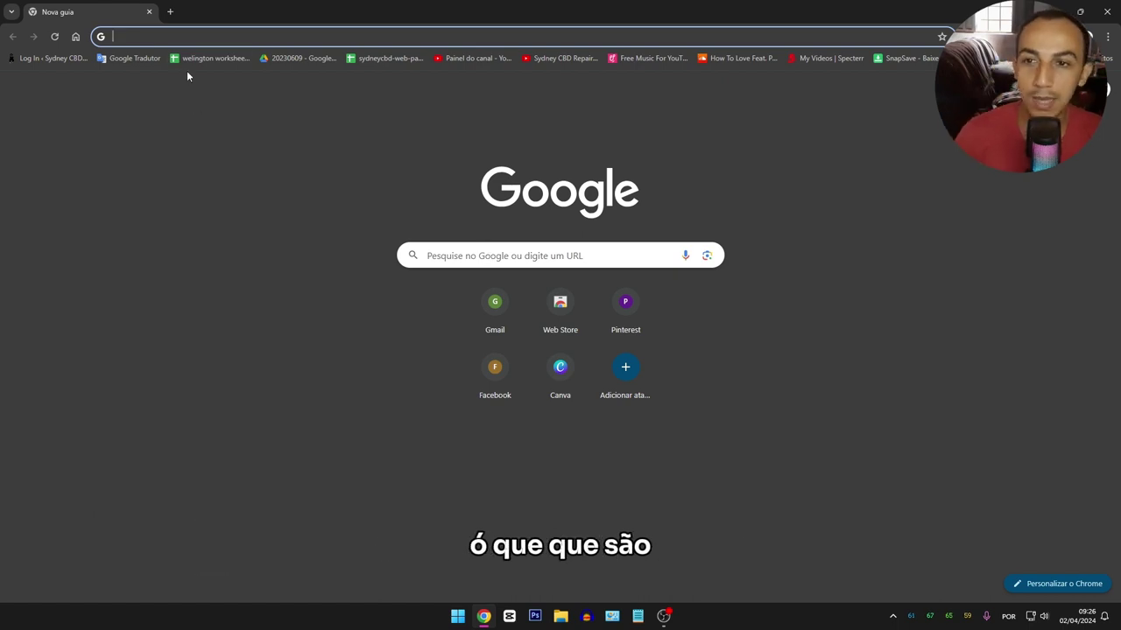
- Switch to the Chrome browser and open youtube.com
{"action": "left_click", "coordinate": [193, 32]}
{"action": "type", "text": "youtube.com"}
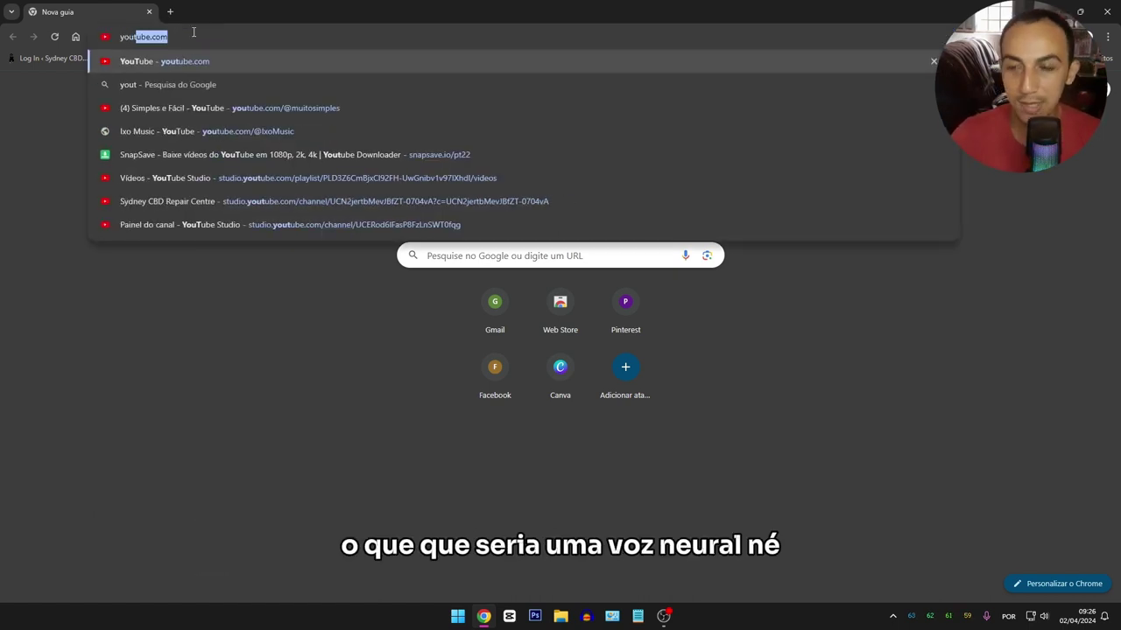
{"action": "key", "text": "Return"}
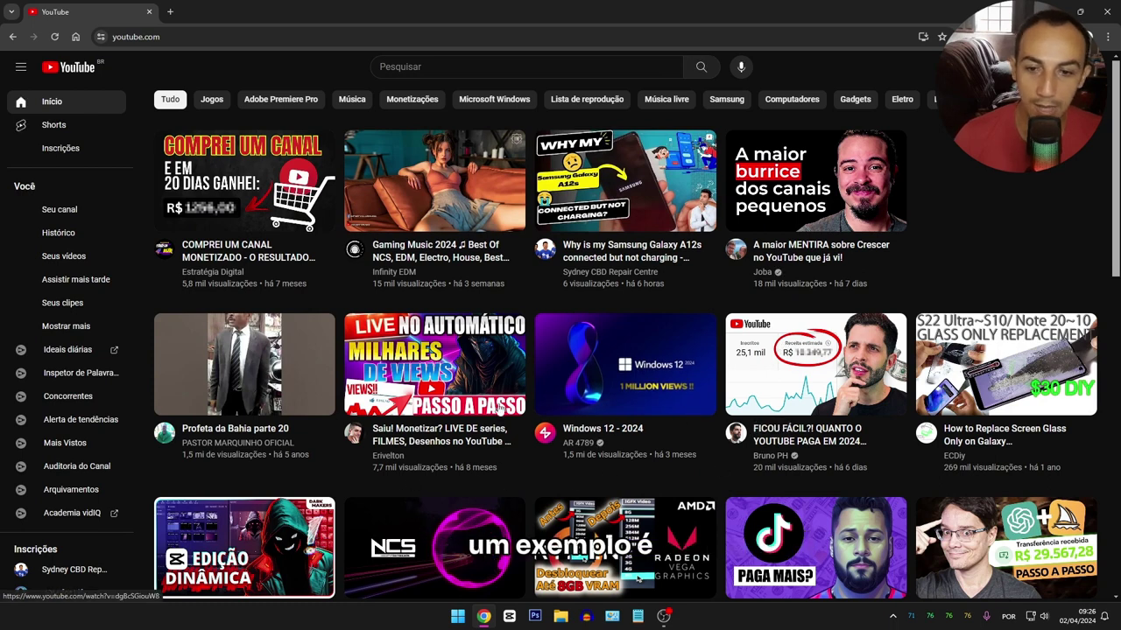
- Search YouTube for videos about "estoicismo"
{"action": "left_click", "coordinate": [464, 65]}
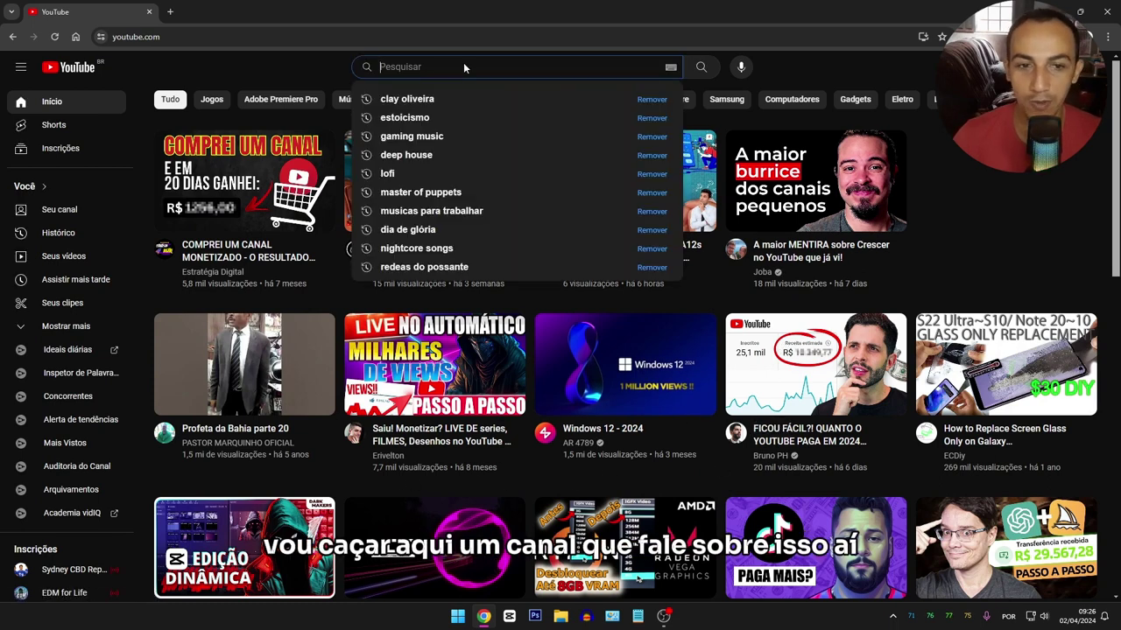
{"action": "type", "text": "est"}
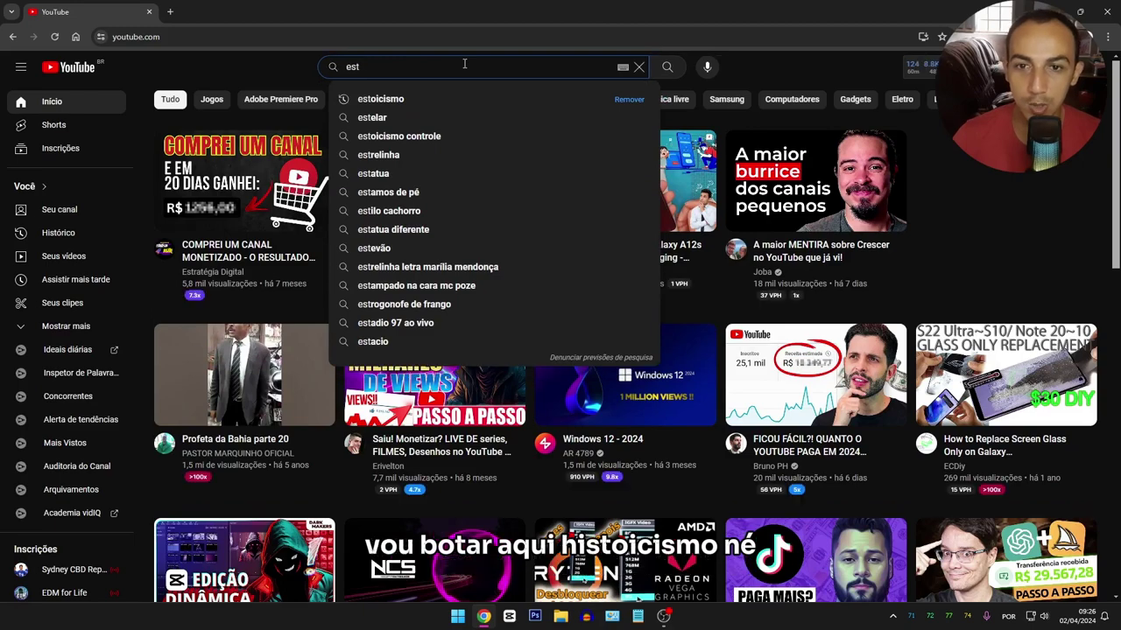
{"action": "key", "text": "Down"}
{"action": "key", "text": "Return"}
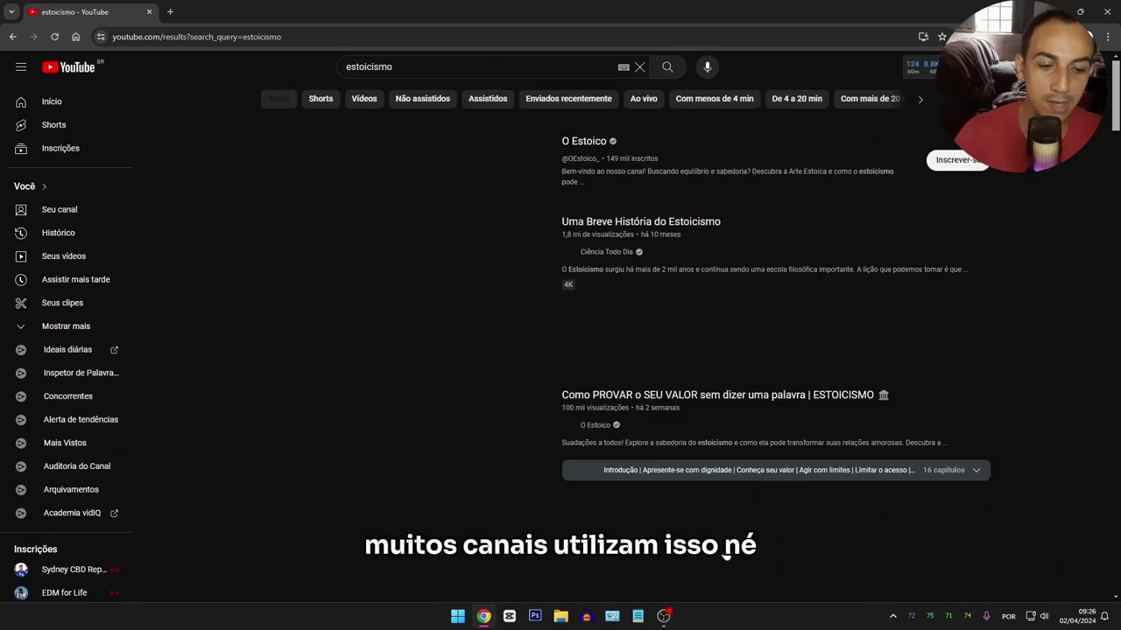
- Play the O Estoico video "Como PROVAR o SEU VALOR sem dizer uma palavra" from the results and pause it after its opening narration
{"action": "scroll", "coordinate": [484, 416], "scroll_direction": "down", "scroll_amount": 4}
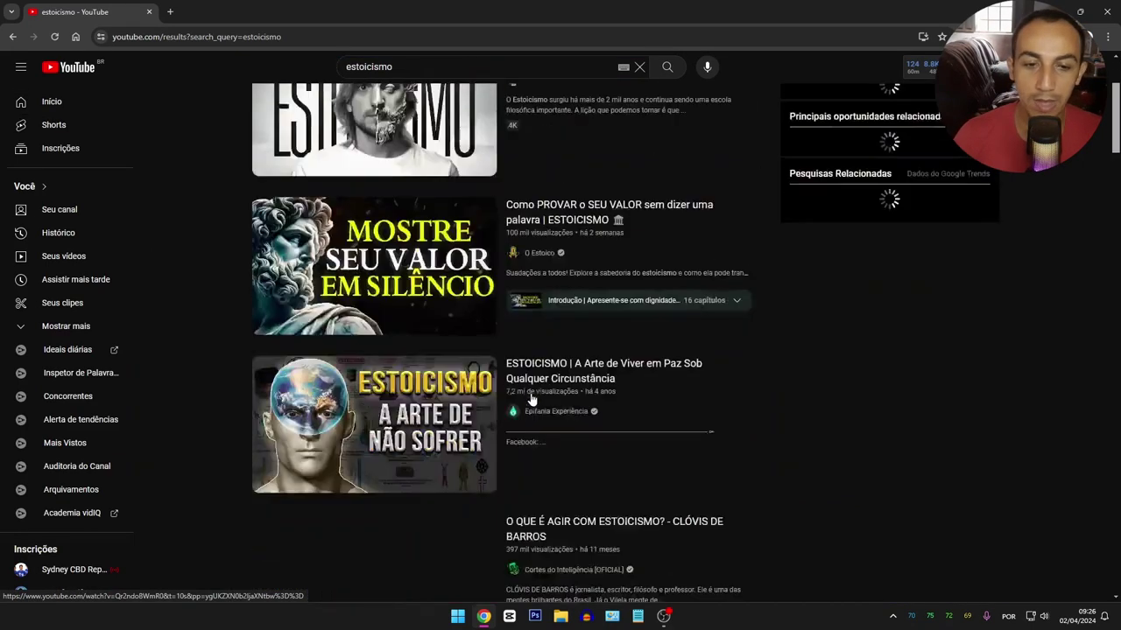
{"action": "scroll", "coordinate": [473, 315], "scroll_direction": "down", "scroll_amount": 3}
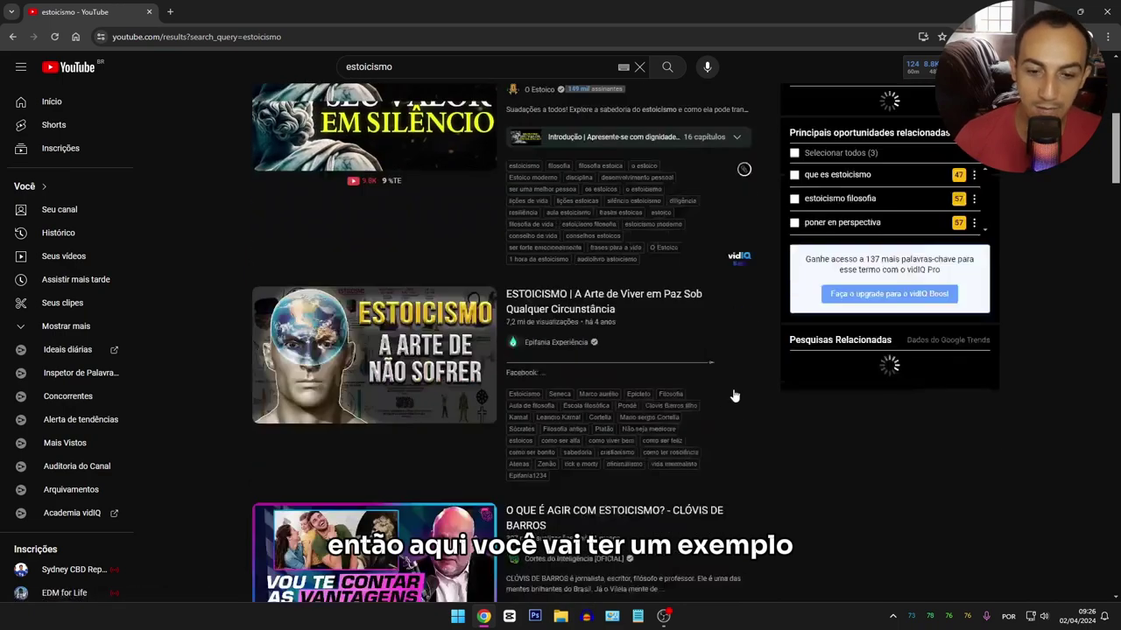
{"action": "scroll", "coordinate": [416, 194], "scroll_direction": "up", "scroll_amount": 3}
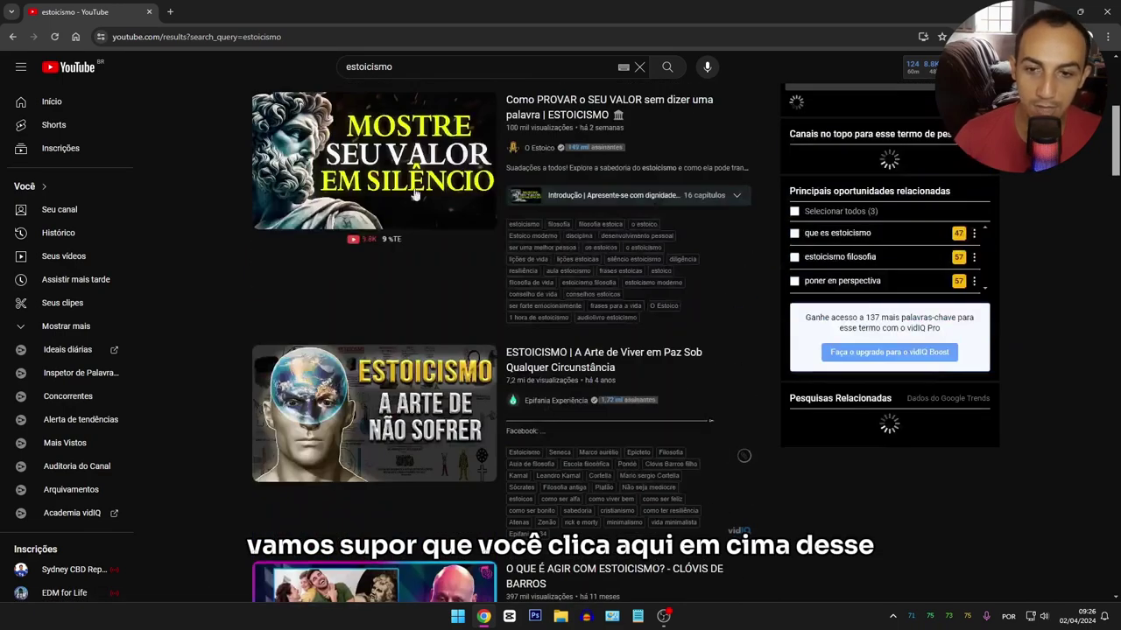
{"action": "left_click", "coordinate": [368, 166]}
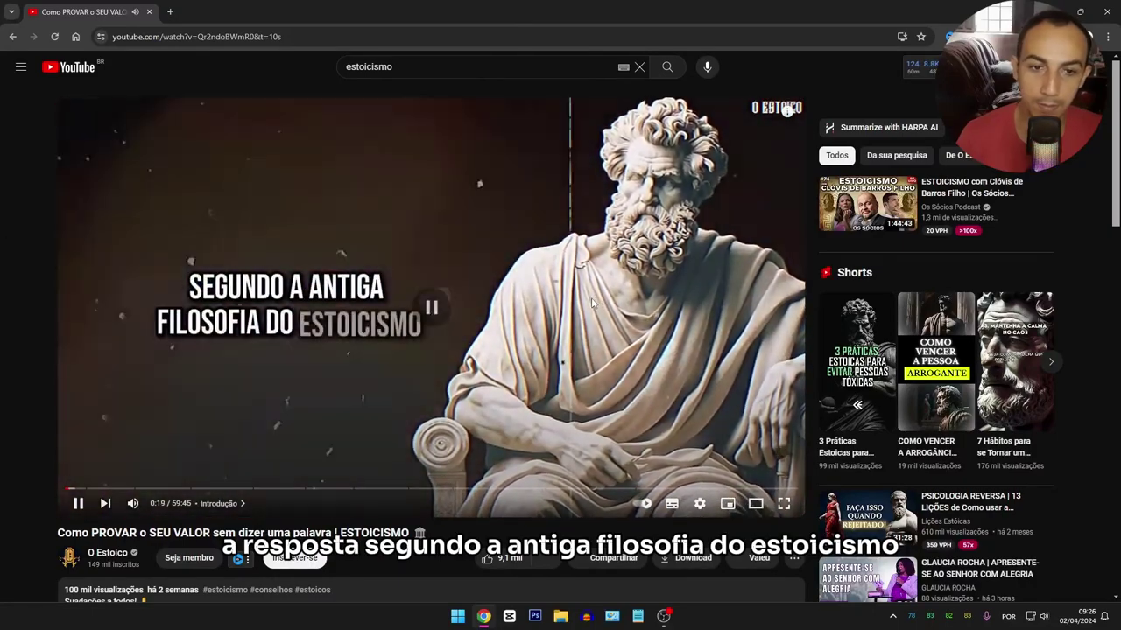
{"action": "left_click", "coordinate": [456, 271]}
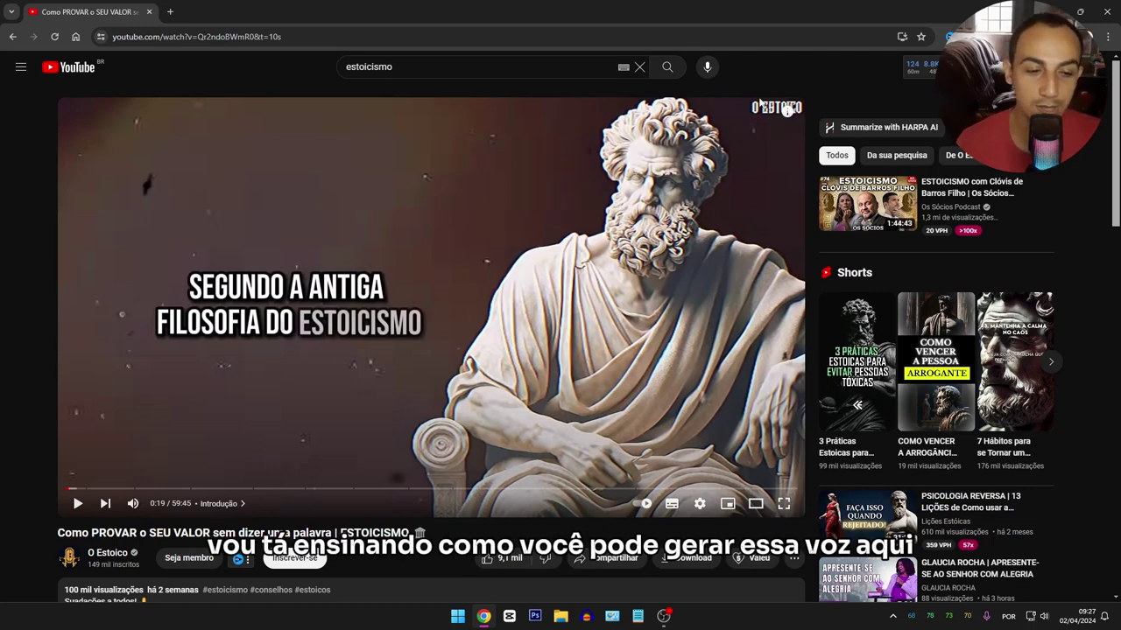
- Search Google for "chatgpt" in a new browser tab
{"action": "left_click", "coordinate": [171, 12]}
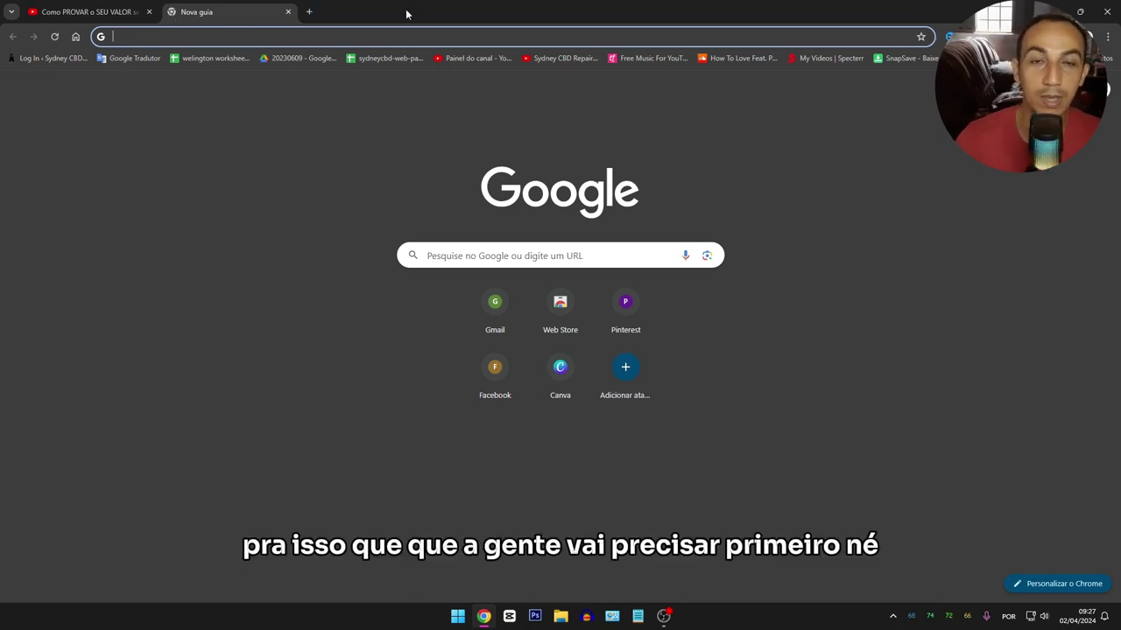
{"action": "left_click", "coordinate": [282, 35]}
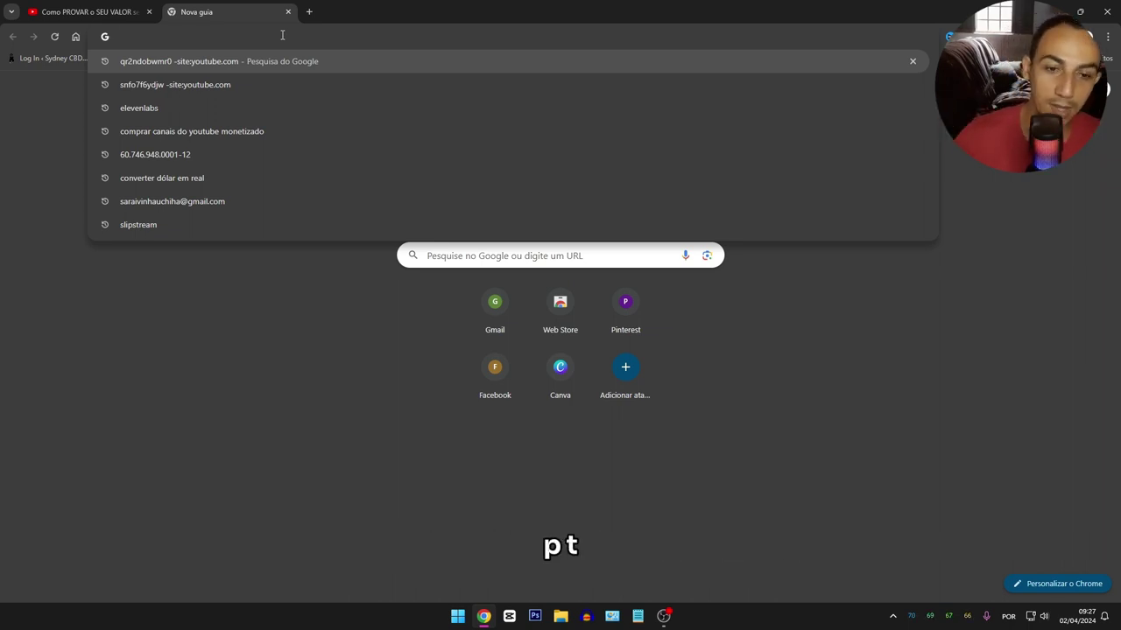
{"action": "type", "text": "chat"}
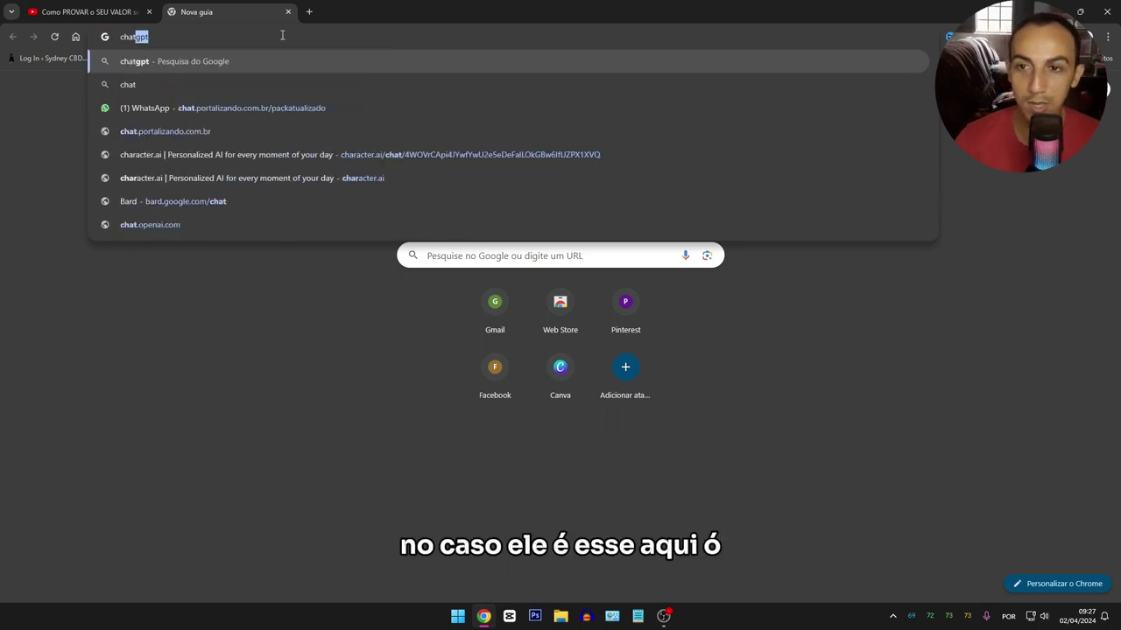
{"action": "key", "text": "Return"}
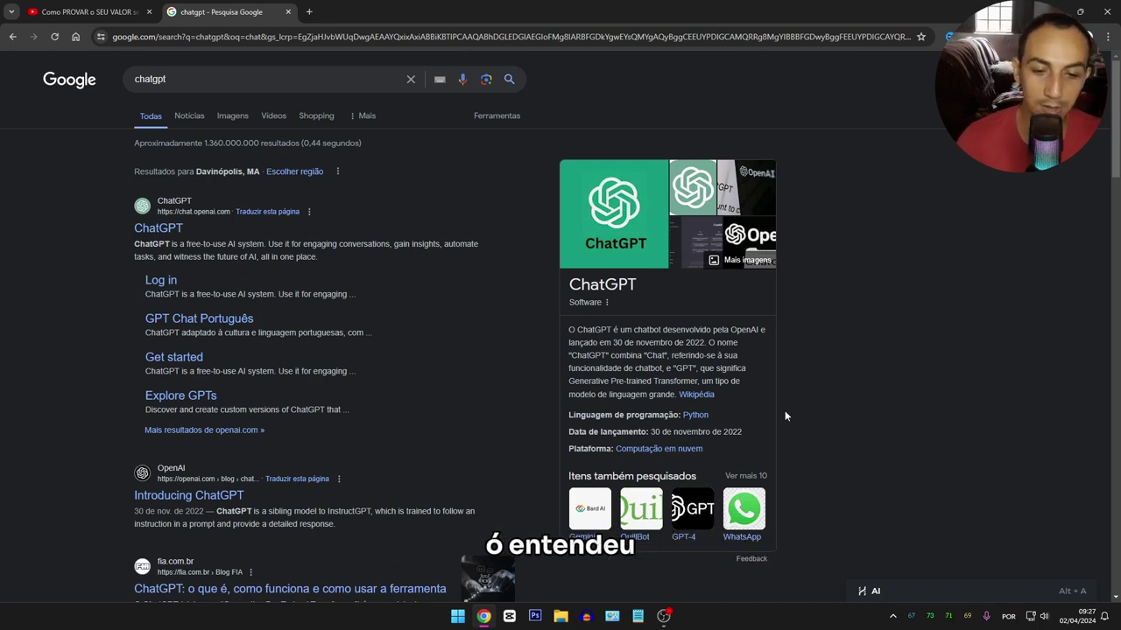
- Search Google for "copilot" in another new tab and look over the results
{"action": "left_click", "coordinate": [306, 12]}
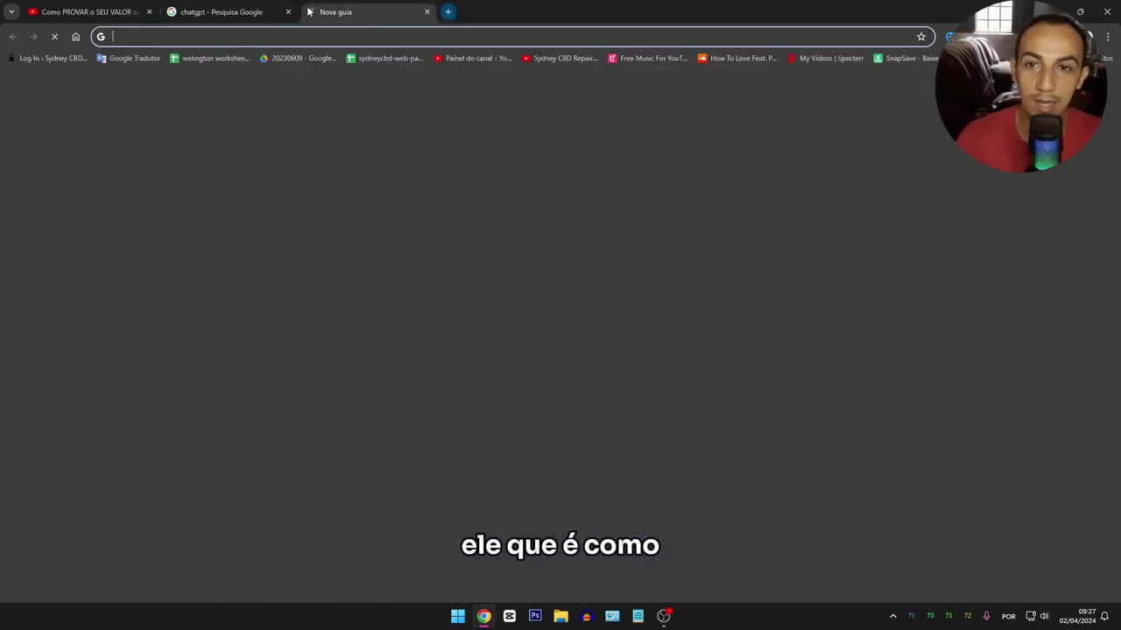
{"action": "type", "text": "copilot"}
{"action": "key", "text": "Return"}
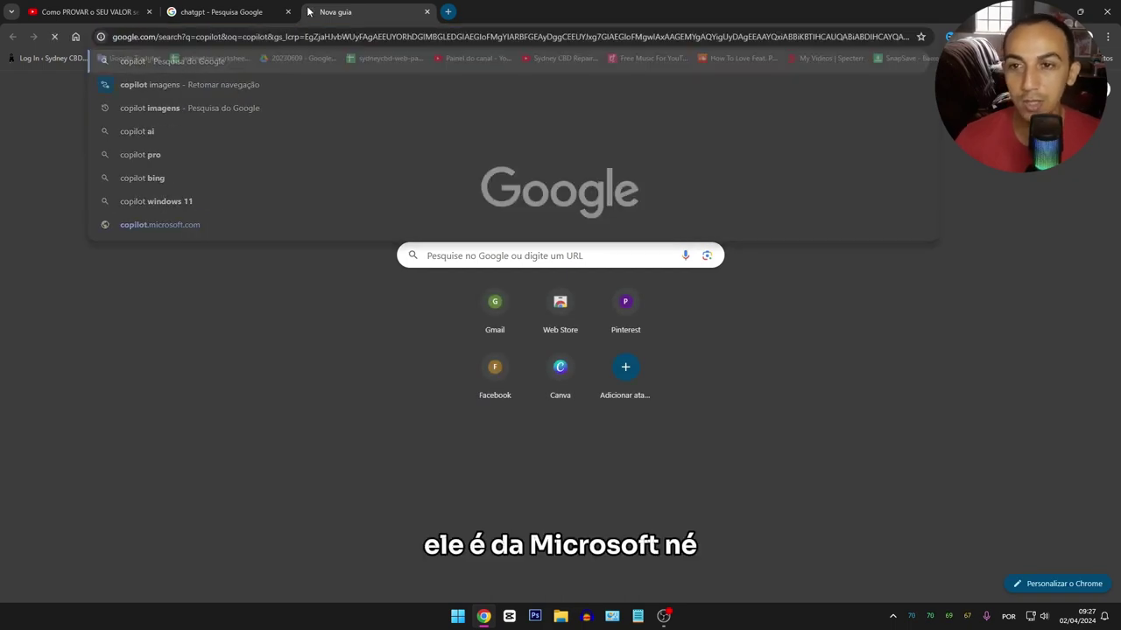
{"action": "scroll", "coordinate": [350, 306], "scroll_direction": "down", "scroll_amount": 2}
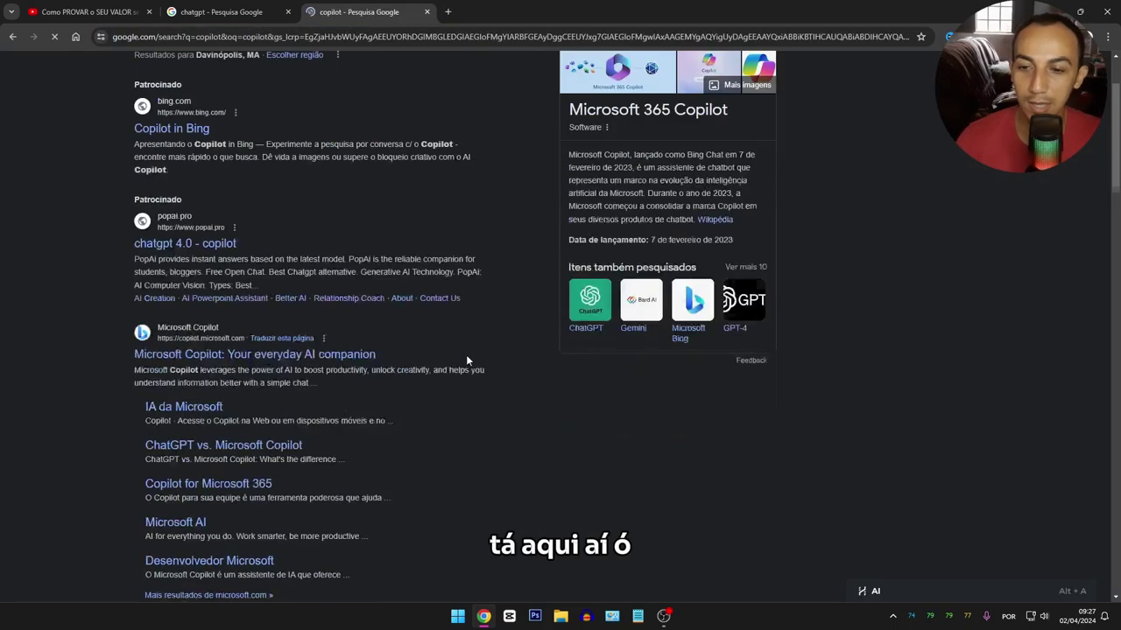
{"action": "scroll", "coordinate": [466, 355], "scroll_direction": "up", "scroll_amount": 2}
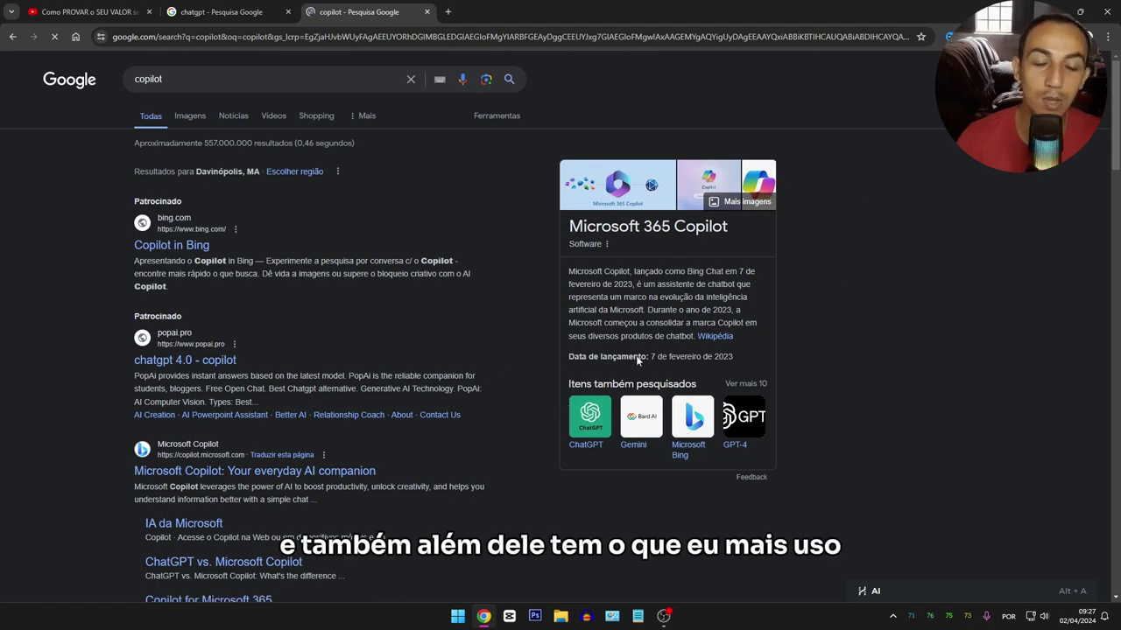
- Look up Gemini from the related searches of the Copilot results and open the Gemini chat site
{"action": "left_click", "coordinate": [224, 12]}
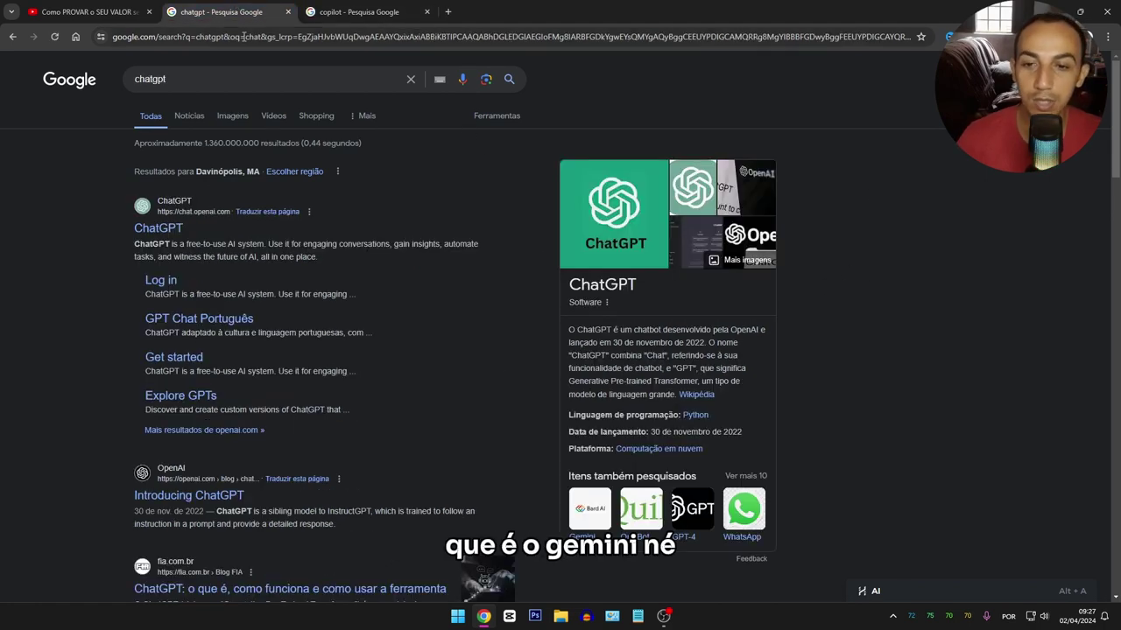
{"action": "left_click", "coordinate": [359, 12]}
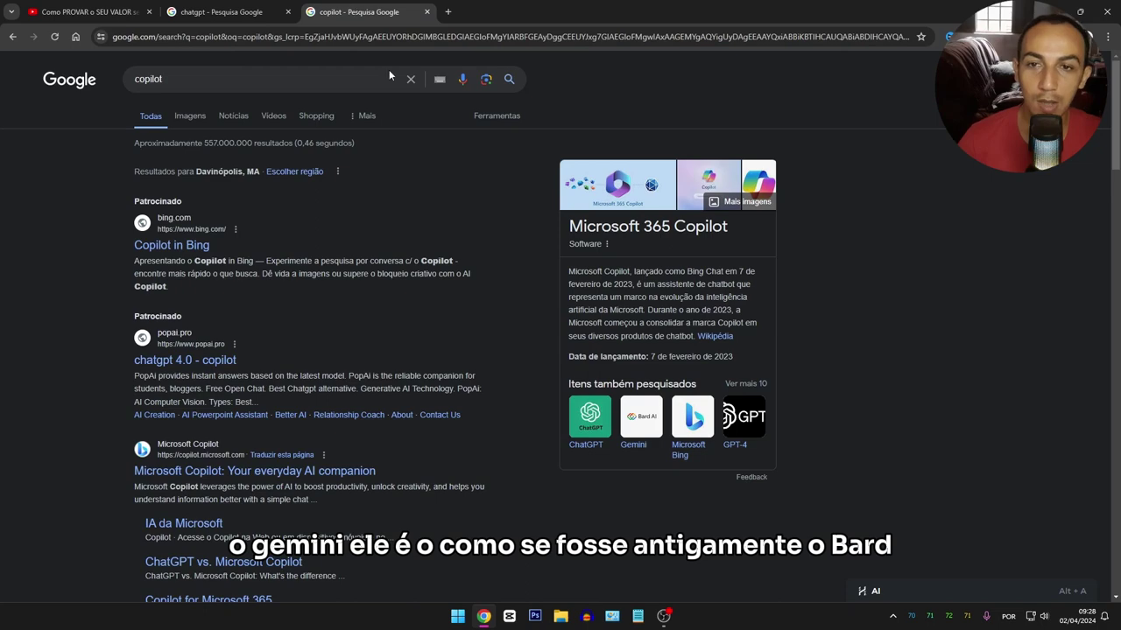
{"action": "left_click", "coordinate": [640, 438]}
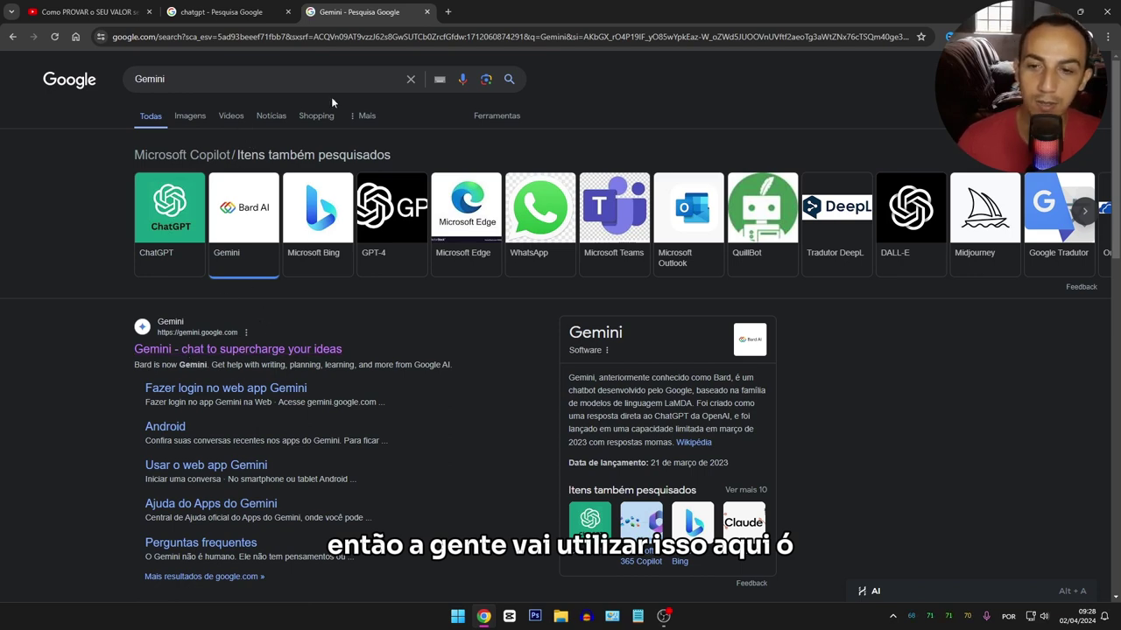
{"action": "scroll", "coordinate": [247, 313], "scroll_direction": "down", "scroll_amount": 1}
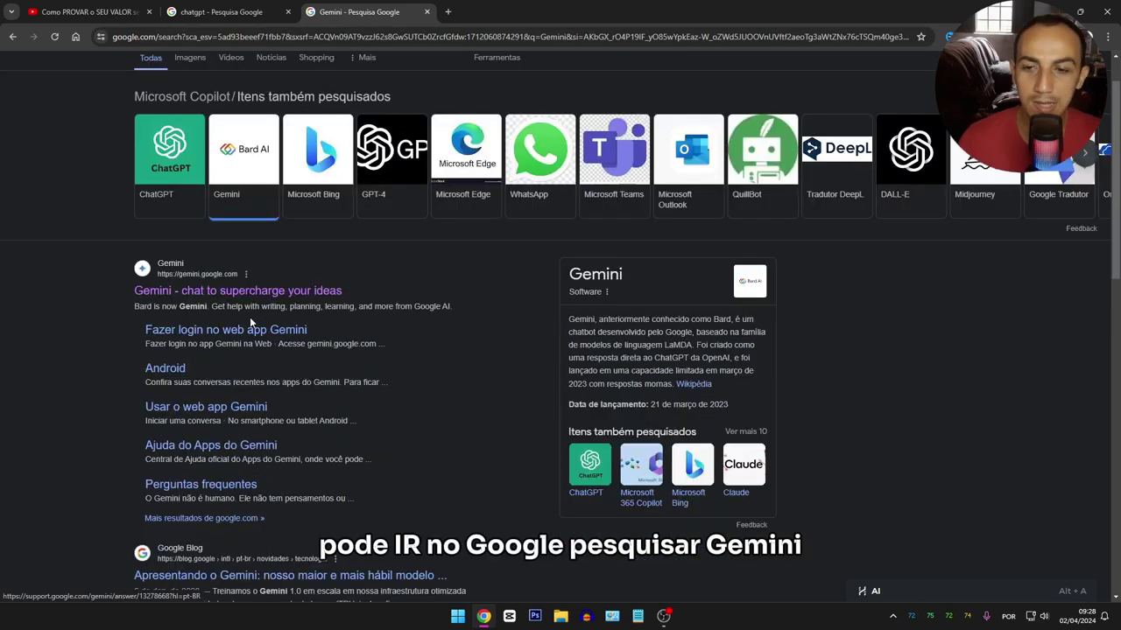
{"action": "left_click", "coordinate": [243, 296]}
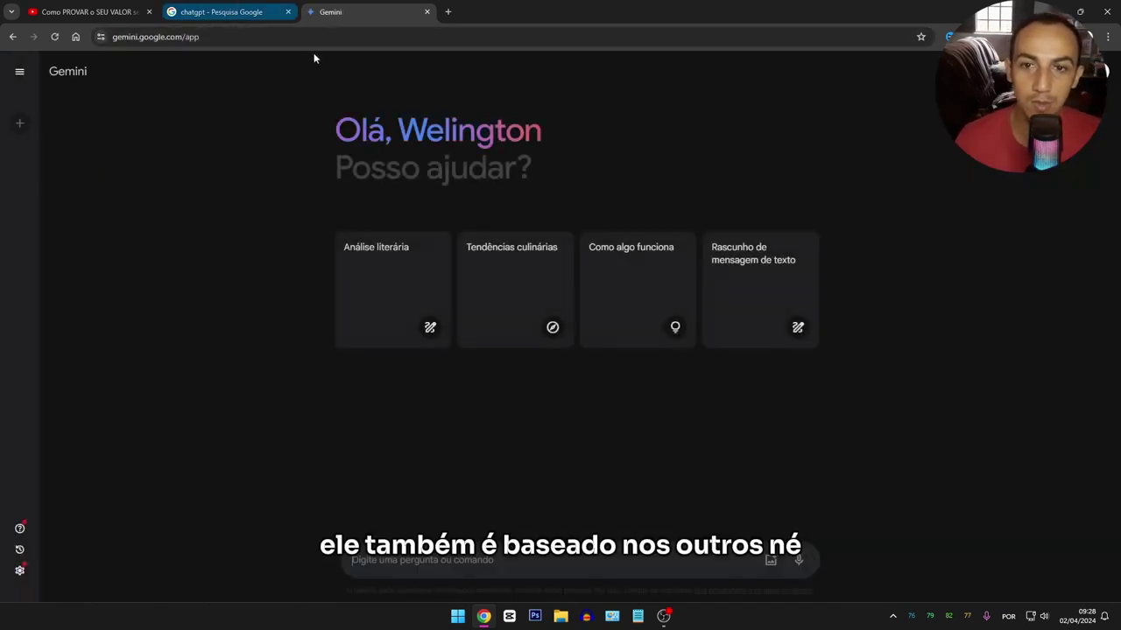
- Send Gemini the prompt "crie um texto ensinando como ser uma pessoa melhor"
{"action": "left_click", "coordinate": [426, 561]}
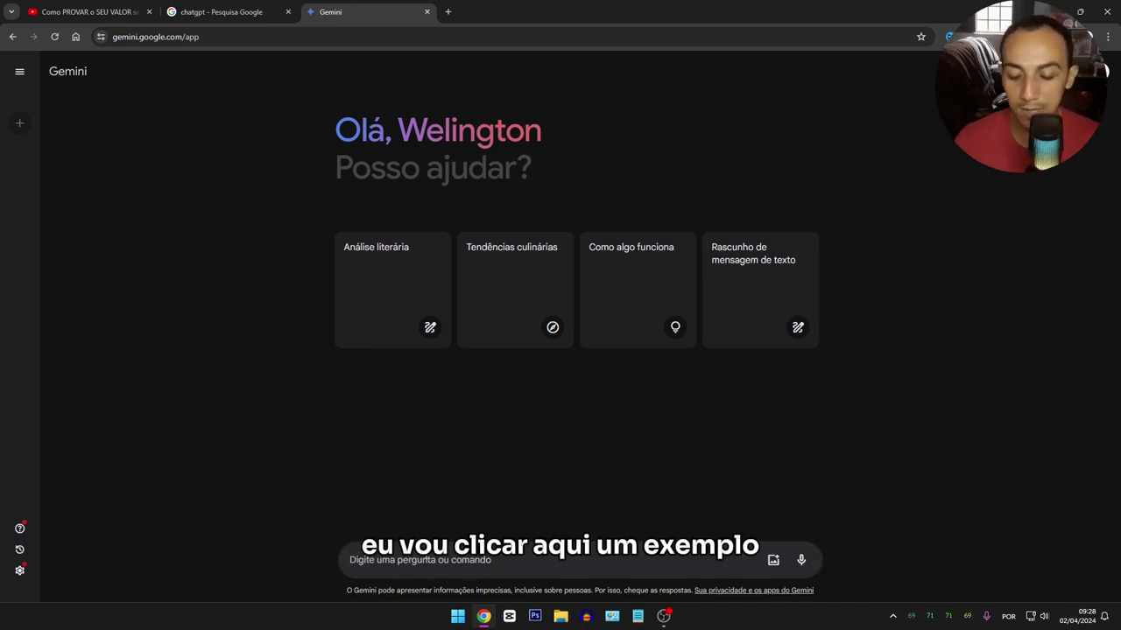
{"action": "left_click", "coordinate": [426, 554]}
{"action": "type", "text": "crie um"}
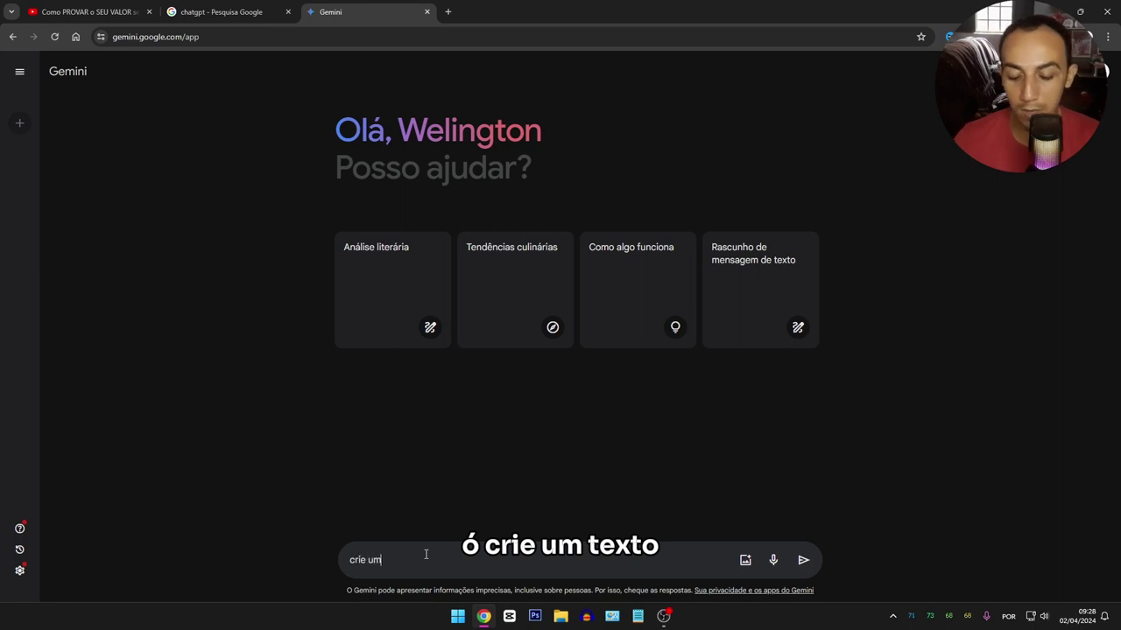
{"action": "type", "text": " texto"}
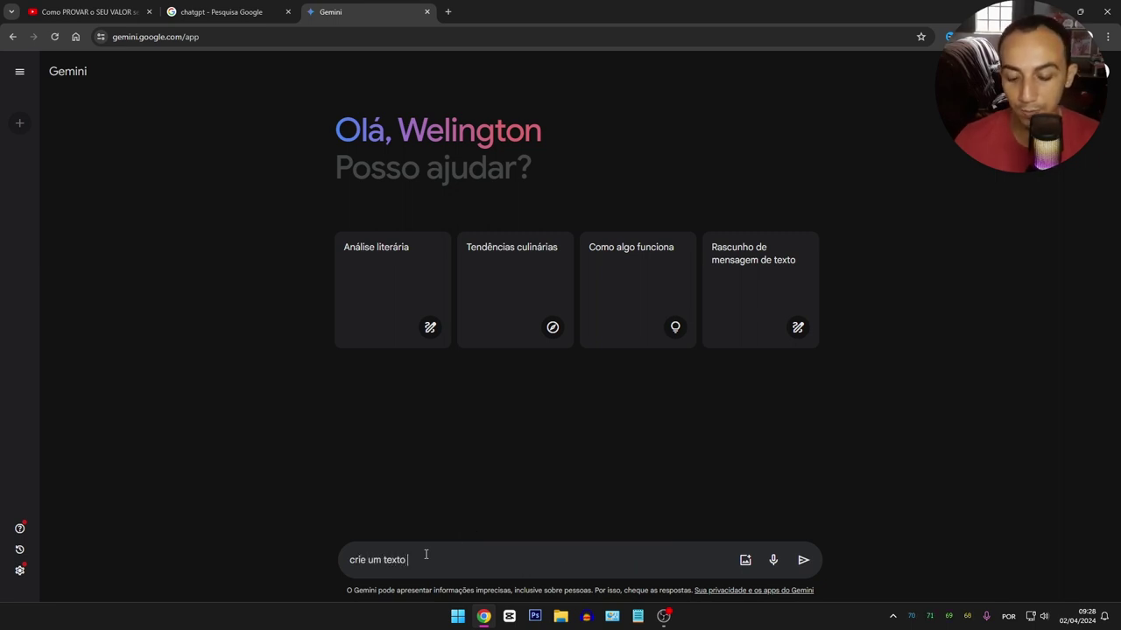
{"action": "type", "text": " ensinam"}
{"action": "key", "text": "BackSpace"}
{"action": "type", "text": "n"}
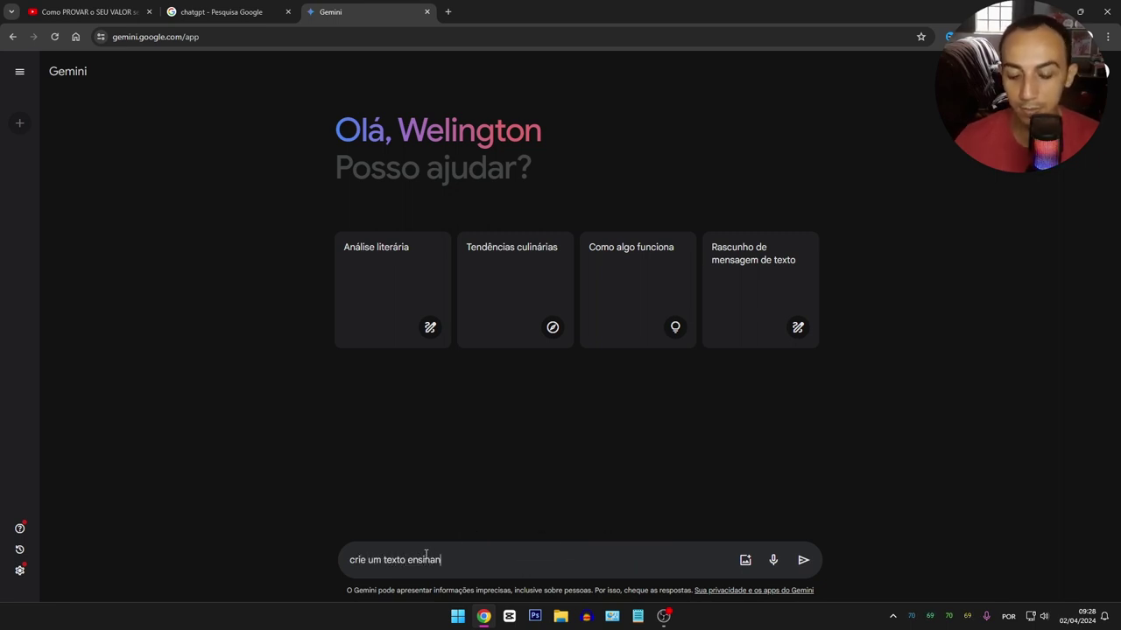
{"action": "type", "text": "do como ser uma"}
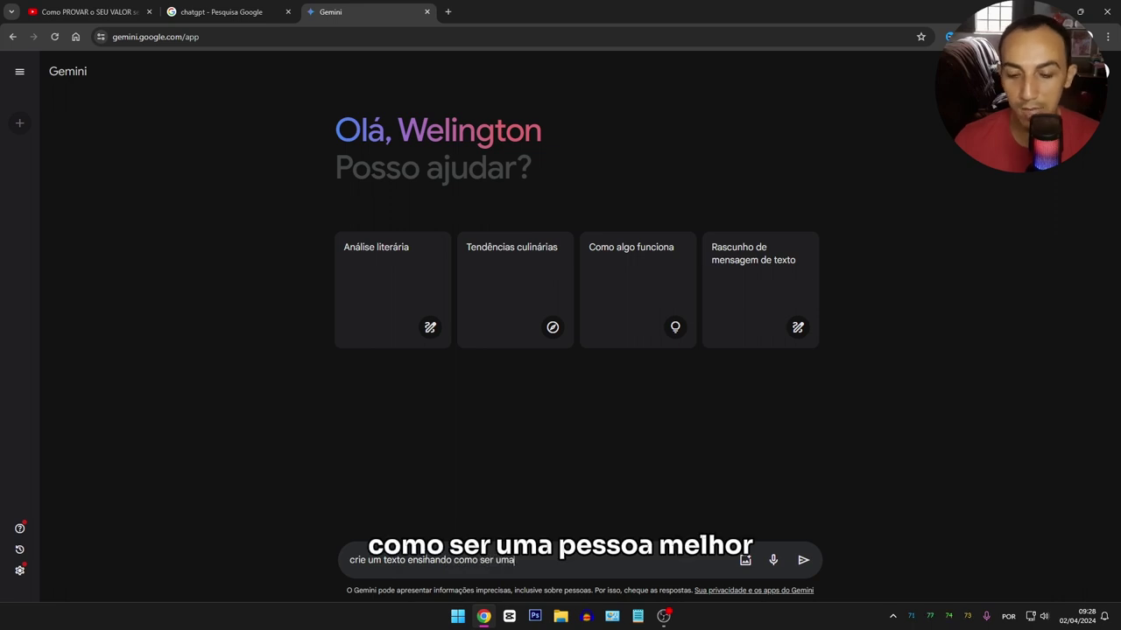
{"action": "type", "text": " pes"}
{"action": "type", "text": "soa melhor"}
{"action": "key", "text": "Return"}
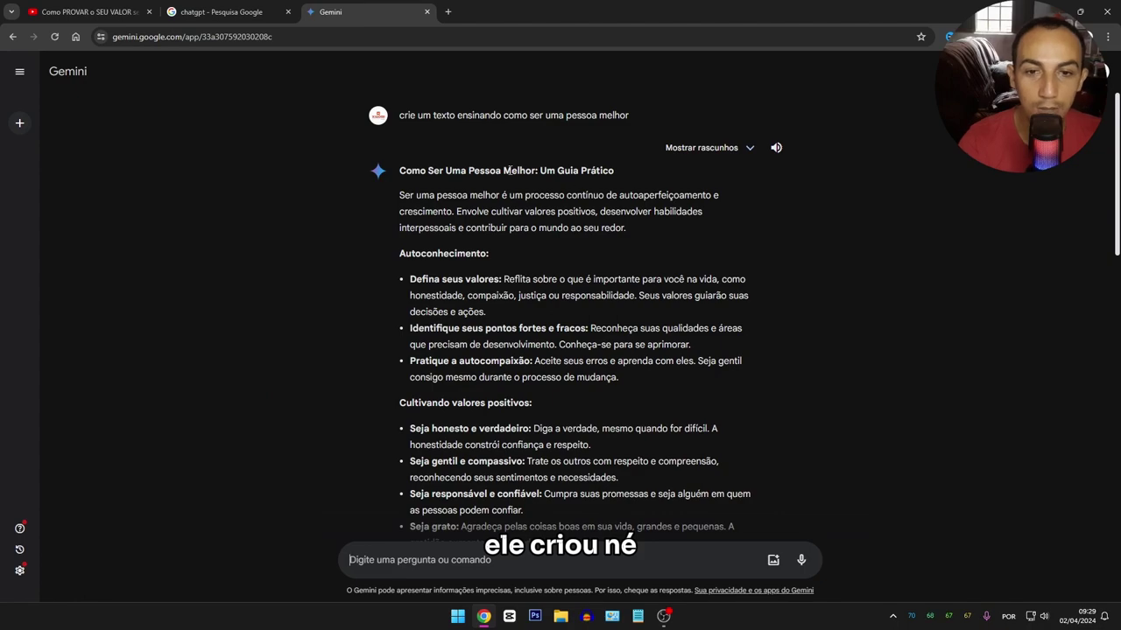
- Look through the whole generated text, including its additional resources, and expand the alternative drafts of the answer
{"action": "scroll", "coordinate": [540, 307], "scroll_direction": "down", "scroll_amount": 9}
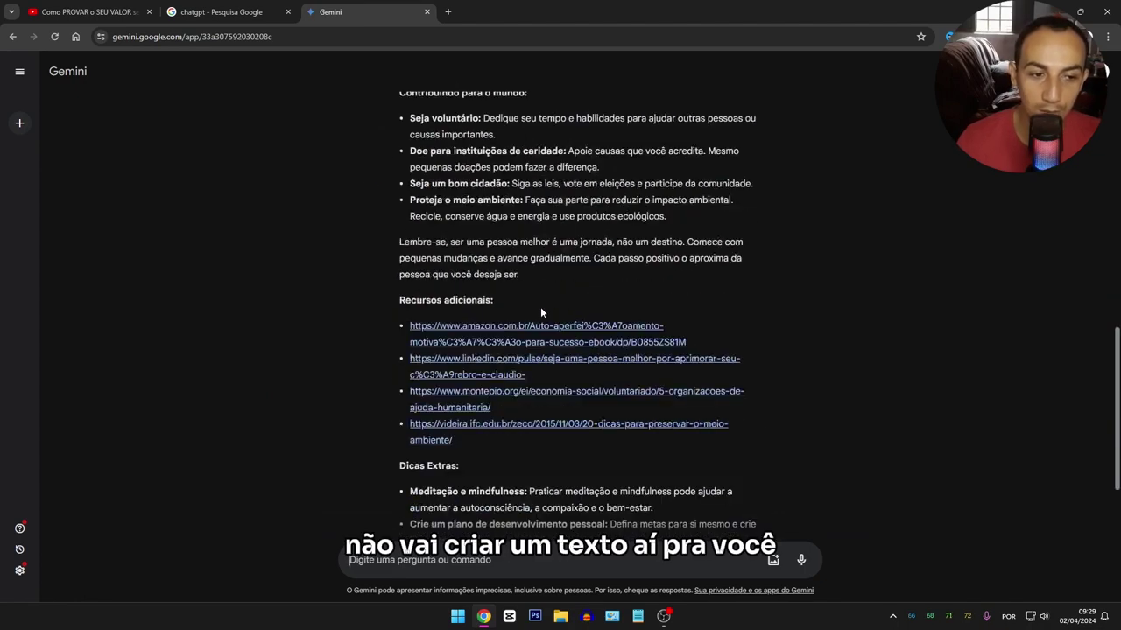
{"action": "scroll", "coordinate": [541, 308], "scroll_direction": "down", "scroll_amount": 2}
{"action": "scroll", "coordinate": [493, 439], "scroll_direction": "up", "scroll_amount": 2}
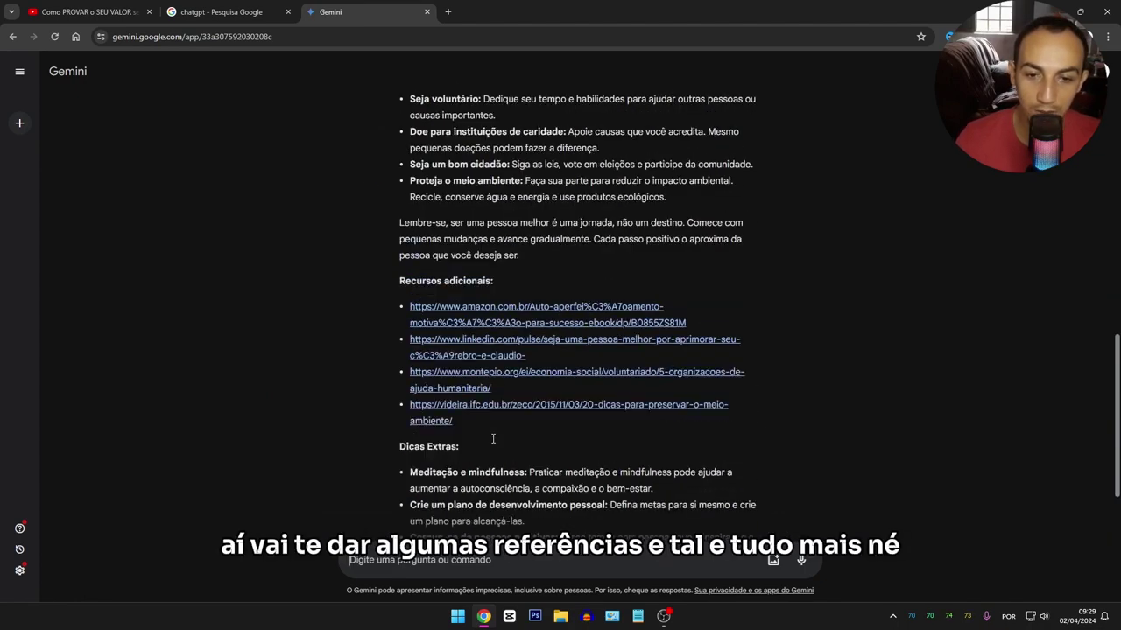
{"action": "scroll", "coordinate": [493, 438], "scroll_direction": "up", "scroll_amount": 9}
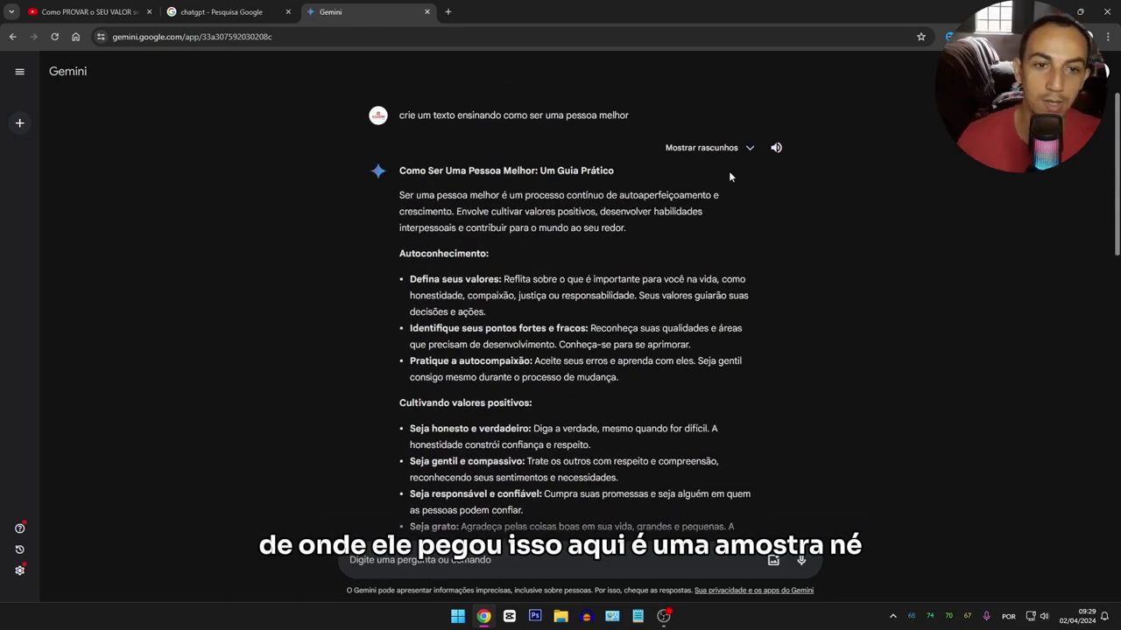
{"action": "left_click", "coordinate": [742, 149]}
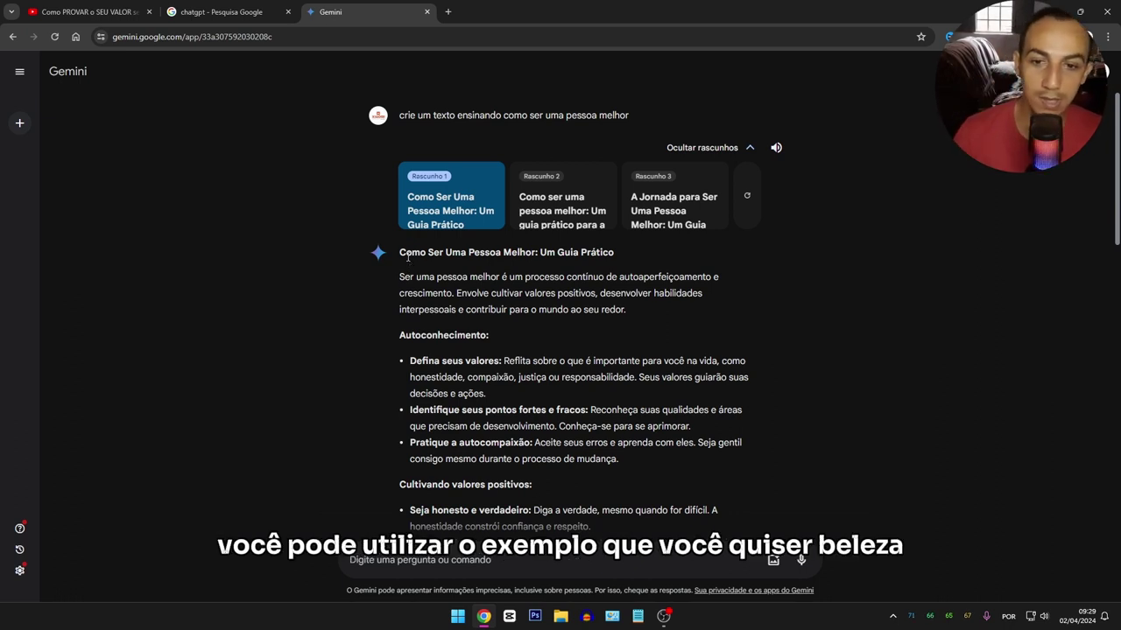
{"action": "left_click_drag", "start_coordinate": [401, 252], "coordinate": [617, 459]}
{"action": "left_click", "coordinate": [629, 455]}
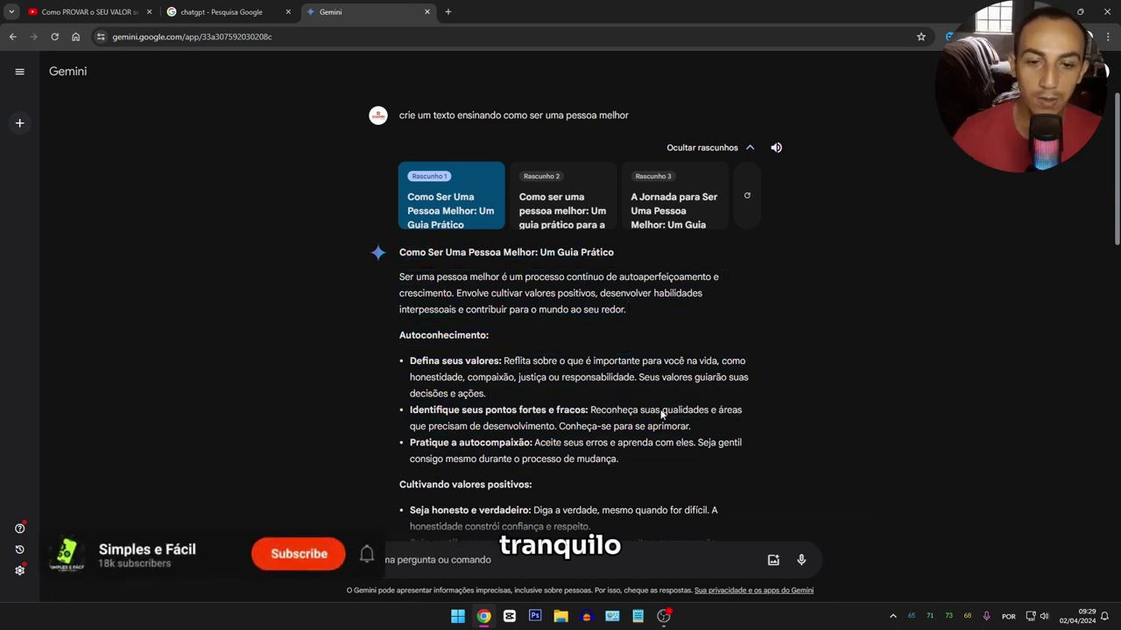
- Open the ElevenLabs site (elevenlabs.io) in a new browser tab
{"action": "left_click", "coordinate": [449, 12]}
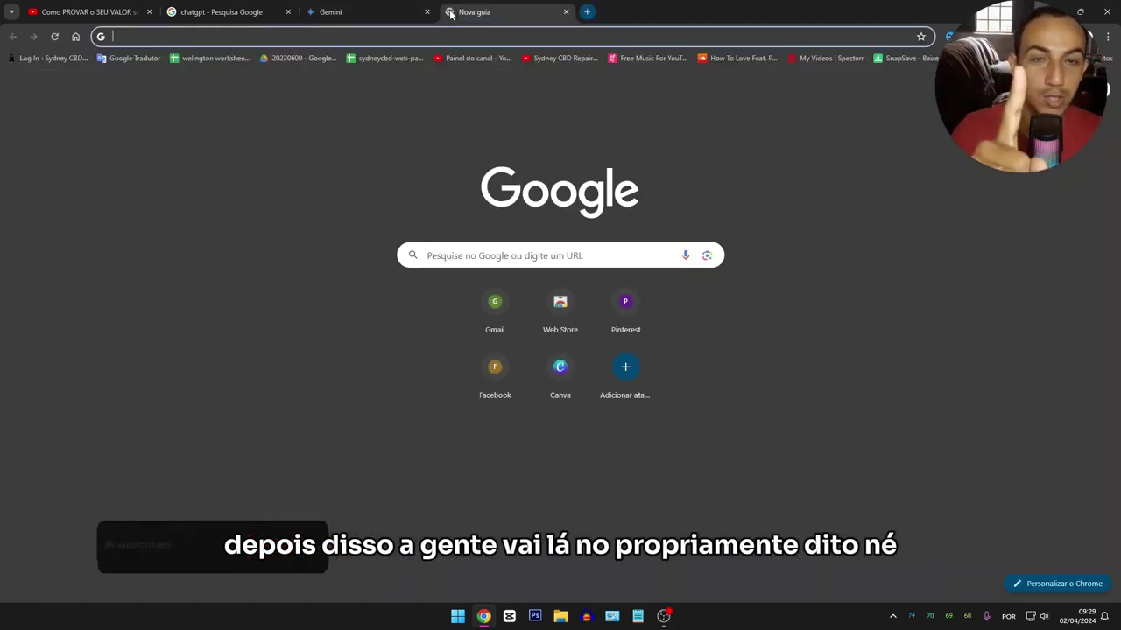
{"action": "left_click", "coordinate": [404, 33]}
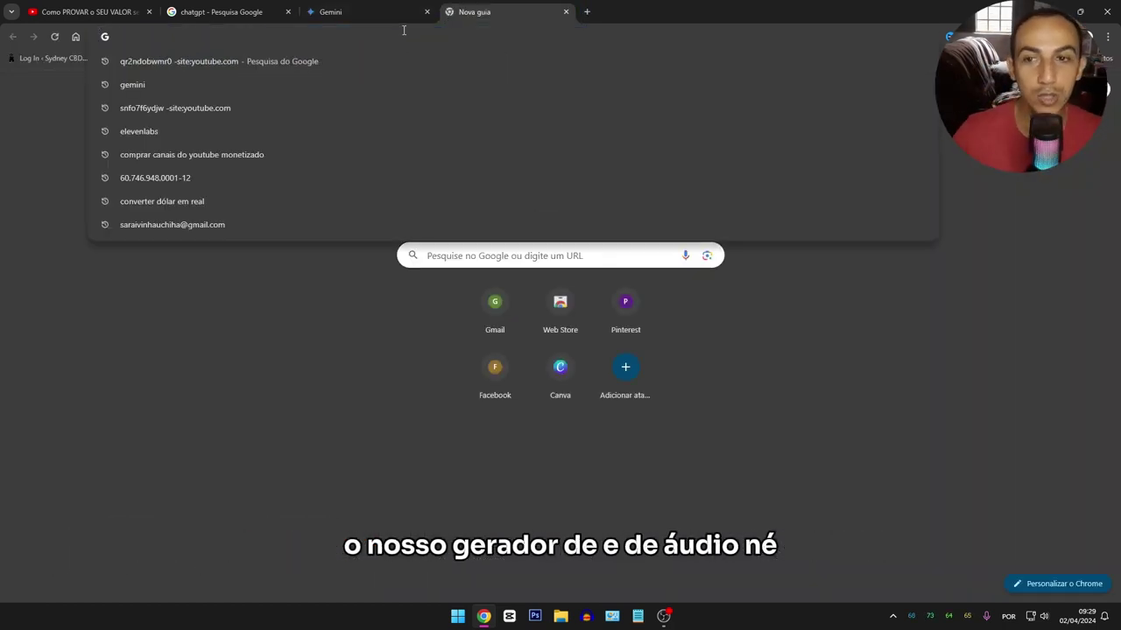
{"action": "type", "text": "ele"}
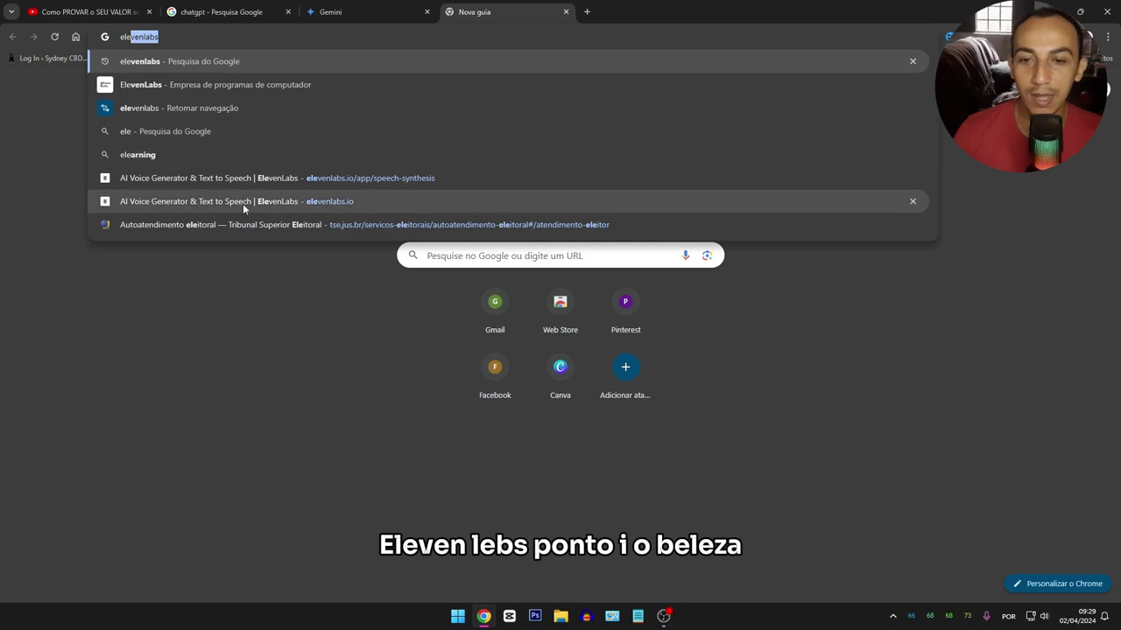
{"action": "left_click", "coordinate": [359, 202]}
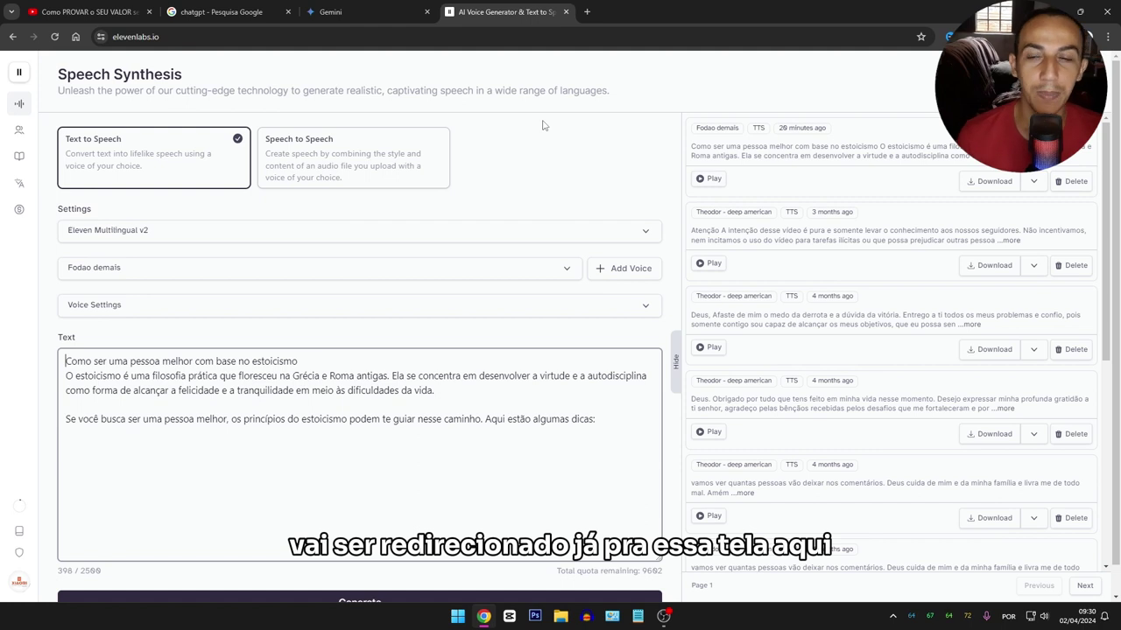
- Translate the Speech Synthesis page into Portuguese
{"action": "double_click", "coordinate": [77, 75]}
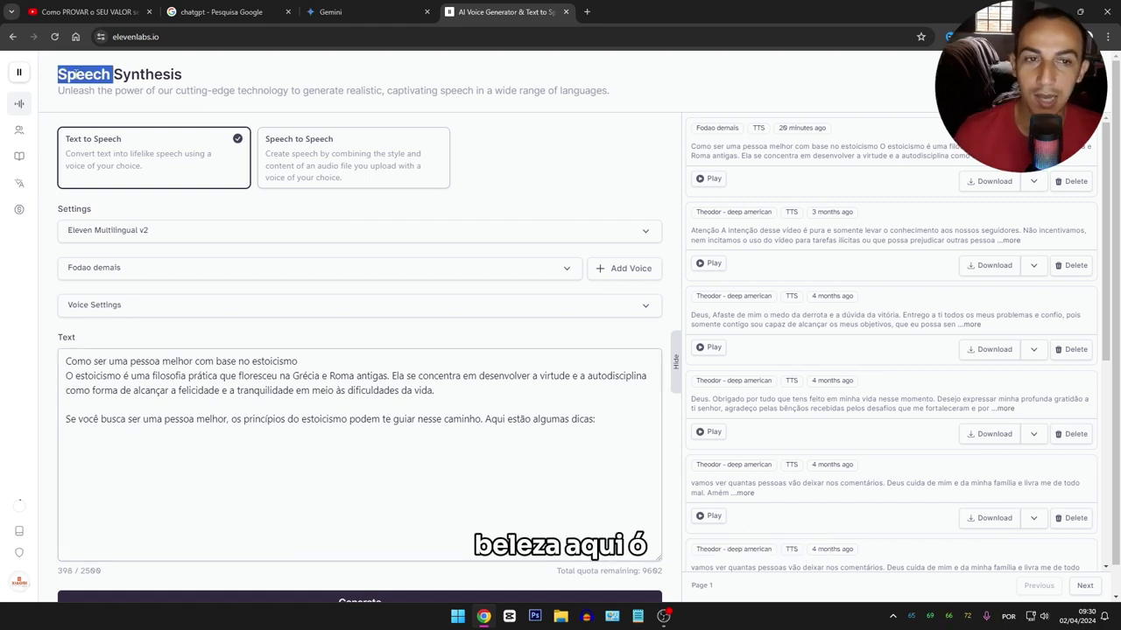
{"action": "right_click", "coordinate": [609, 95]}
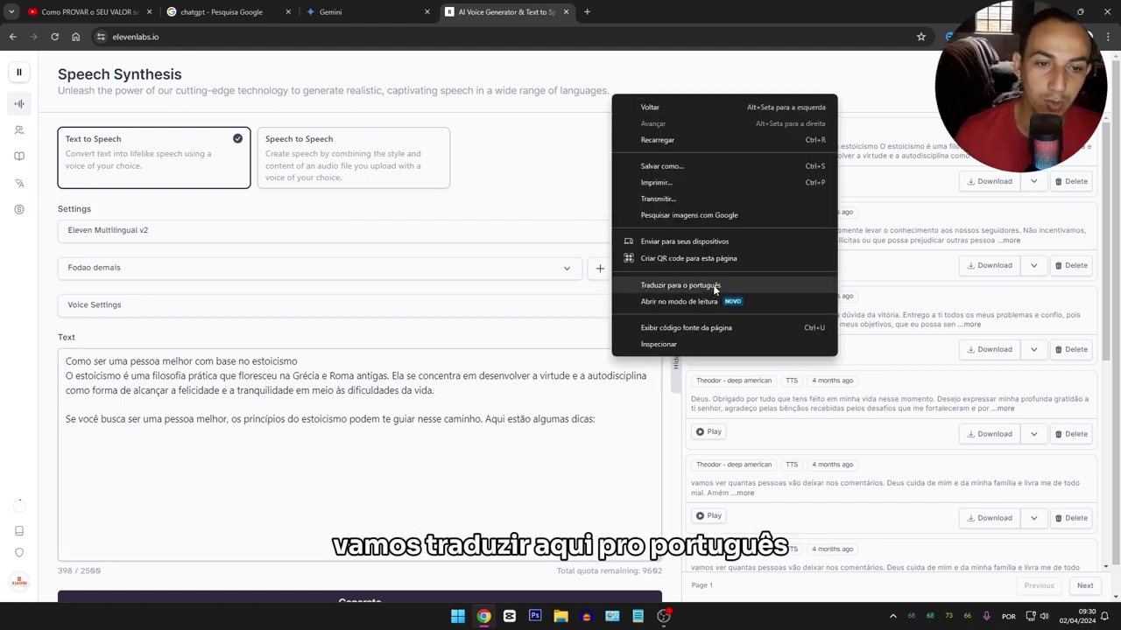
{"action": "left_click", "coordinate": [665, 285]}
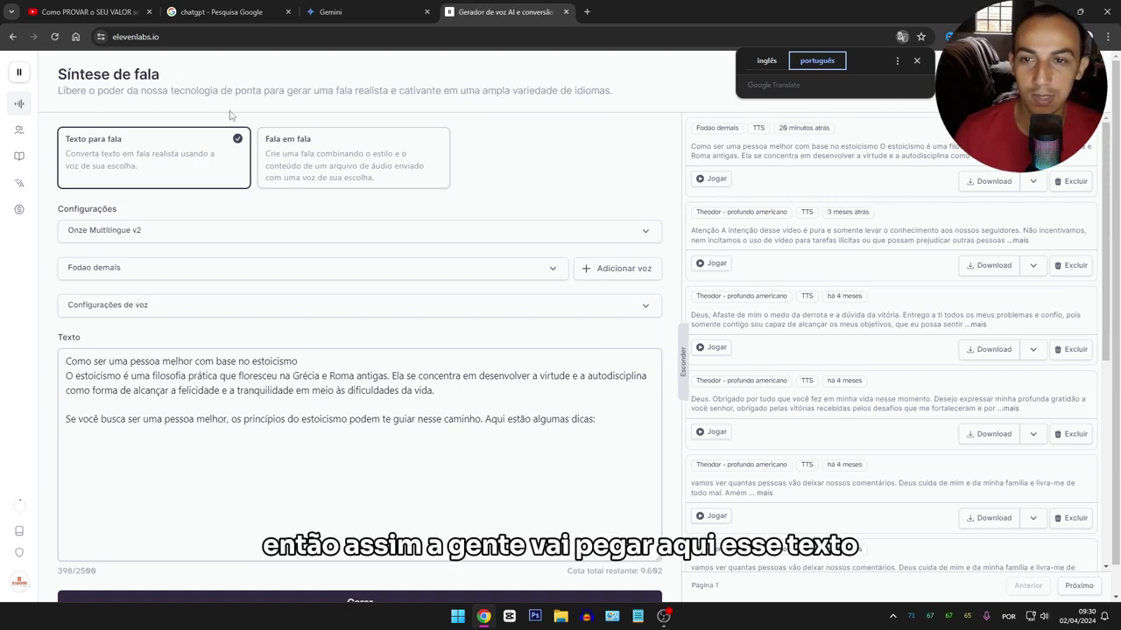
- Copy Gemini's generated text from the heading "Como Ser Uma Pessoa Melhor: Um Guia Prático" through the "Defina seus valores" bullet
{"action": "left_click", "coordinate": [349, 12]}
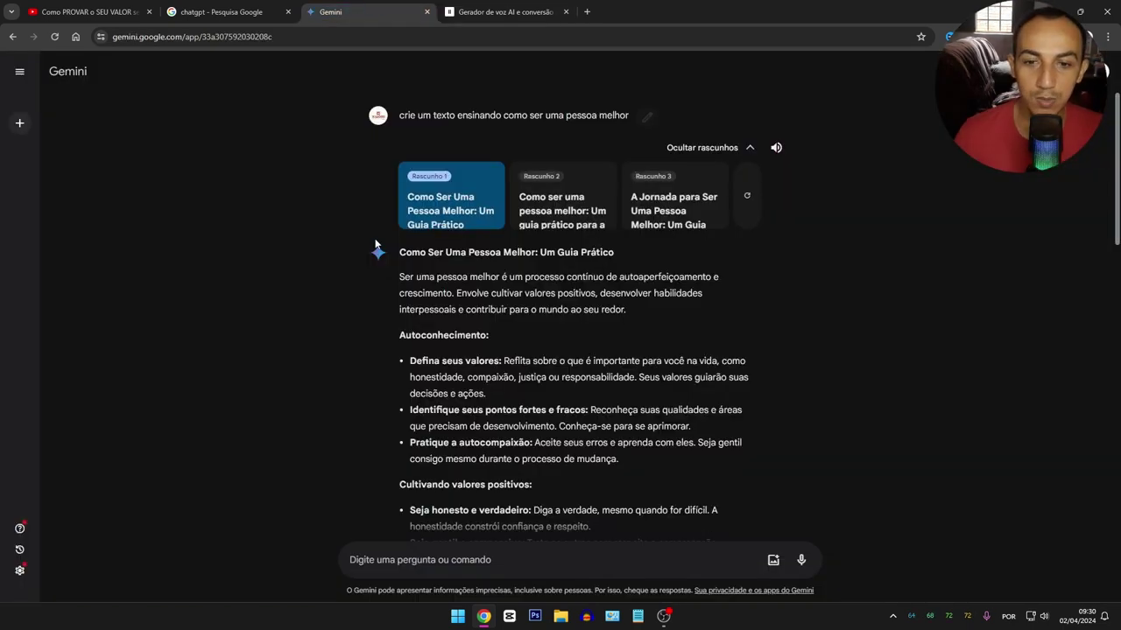
{"action": "left_click_drag", "start_coordinate": [399, 252], "coordinate": [673, 392]}
{"action": "key", "text": "ctrl+c"}
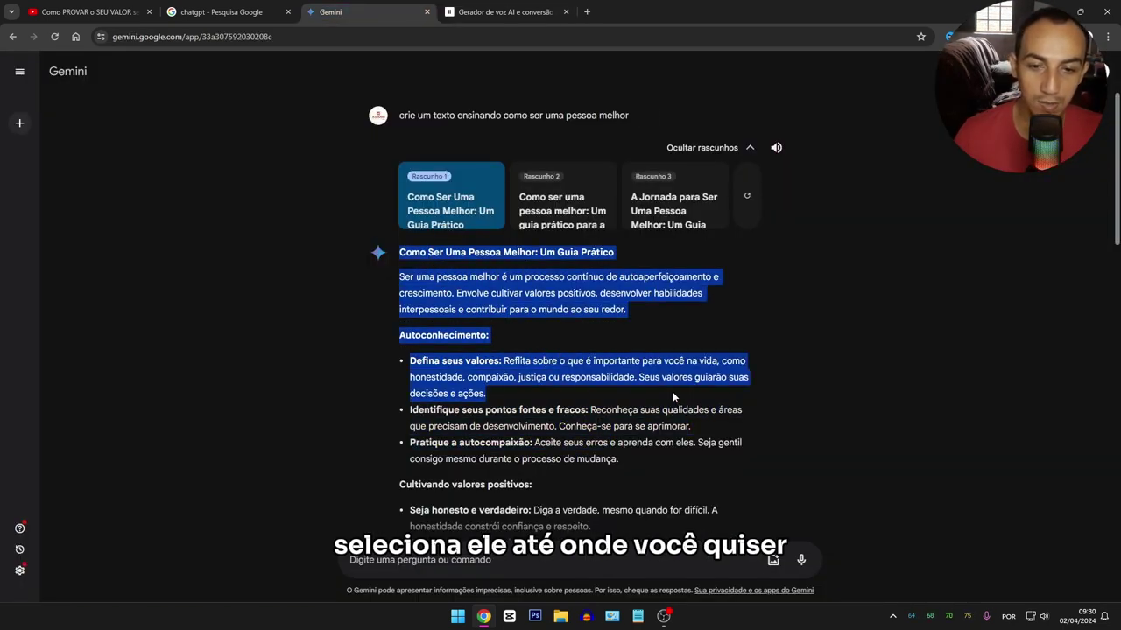
{"action": "right_click", "coordinate": [505, 293]}
{"action": "left_click", "coordinate": [529, 305]}
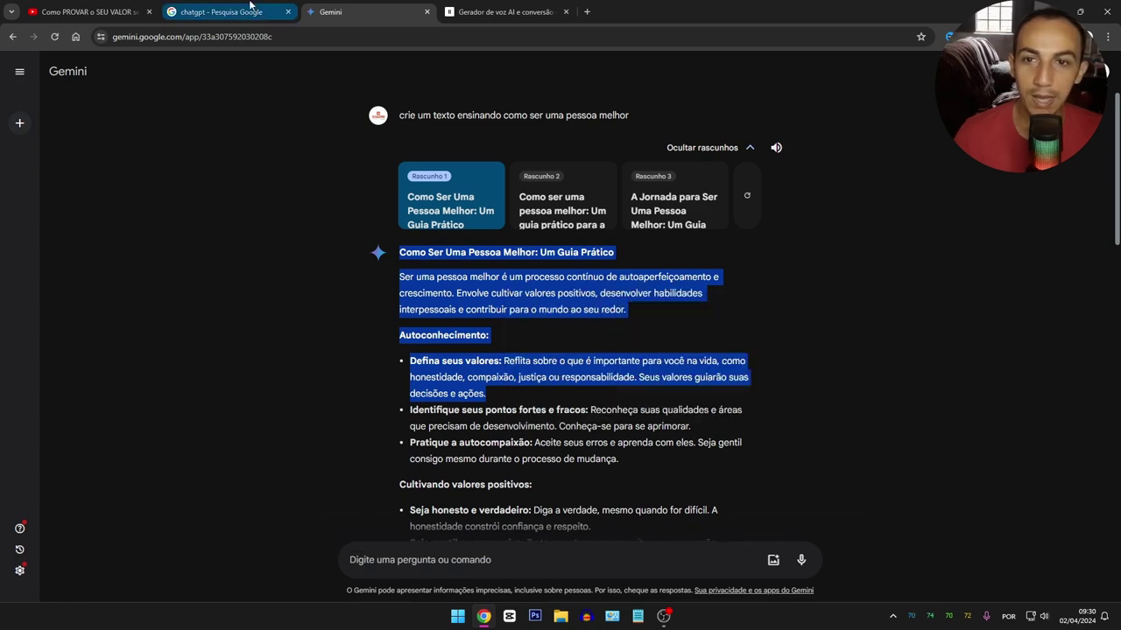
- Replace the existing text-to-speech text in ElevenLabs with the passage copied from Gemini
{"action": "left_click", "coordinate": [487, 12]}
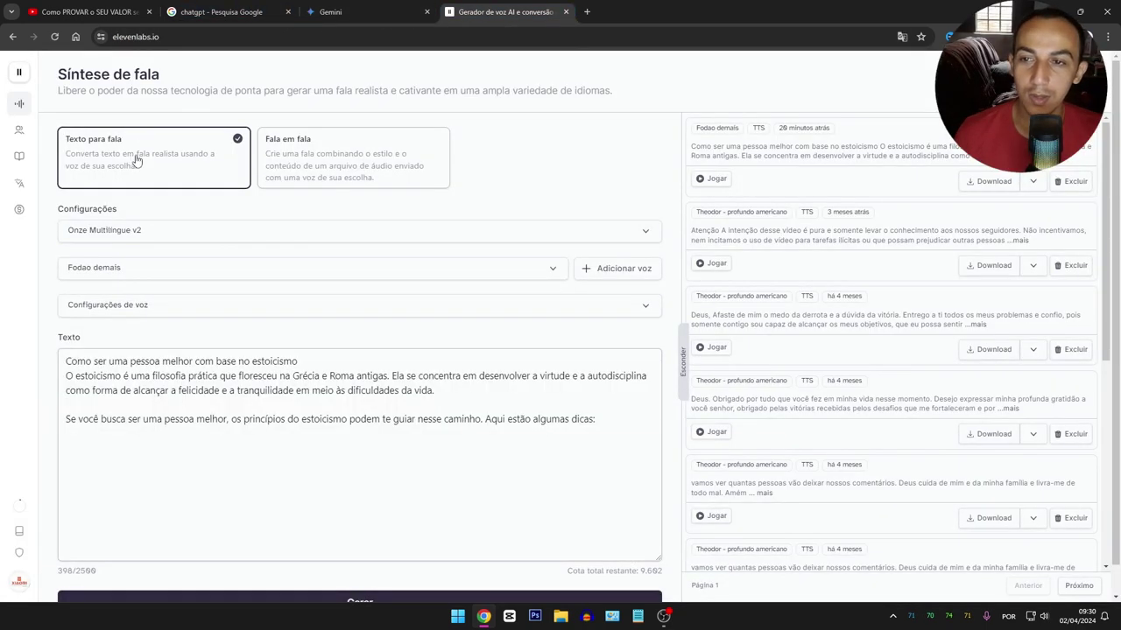
{"action": "left_click", "coordinate": [482, 440]}
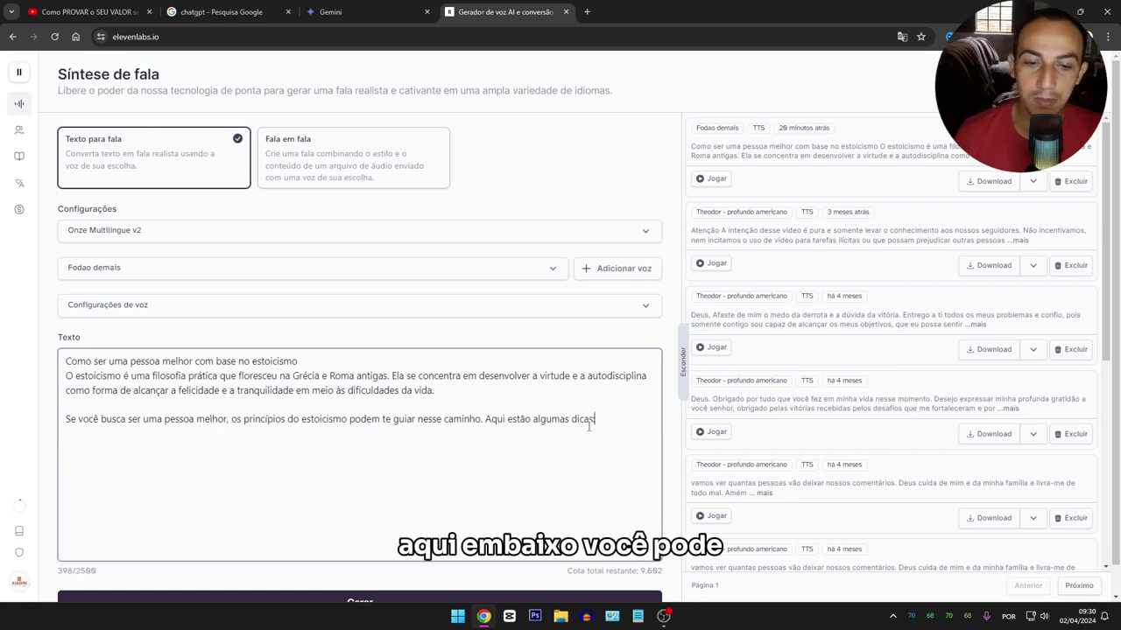
{"action": "left_click_drag", "start_coordinate": [592, 420], "coordinate": [65, 359]}
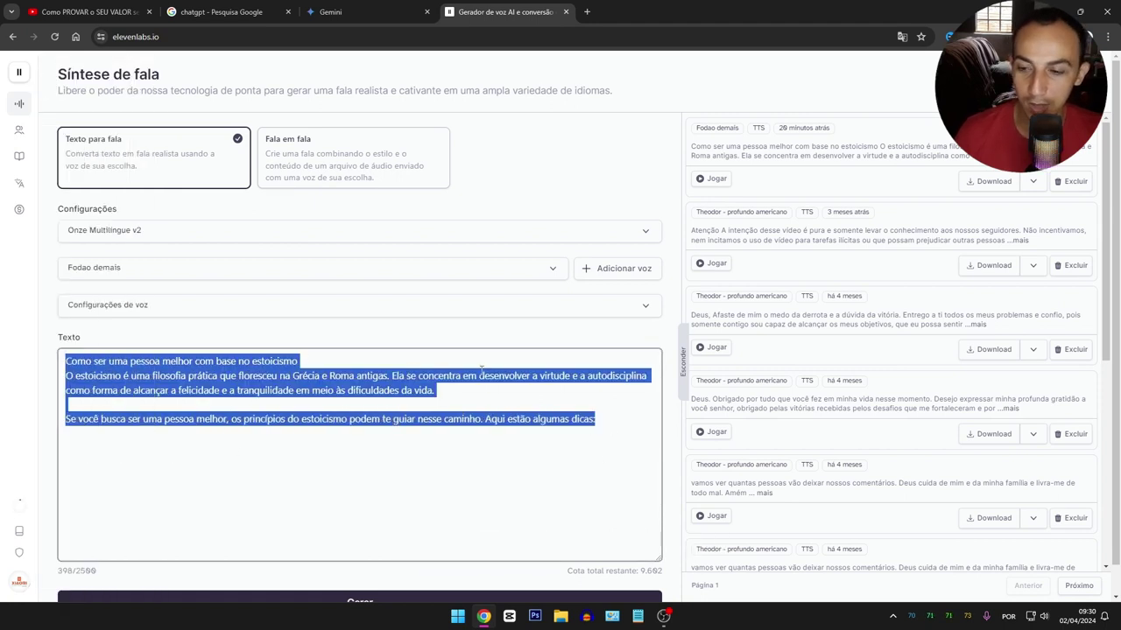
{"action": "key", "text": "ctrl+v"}
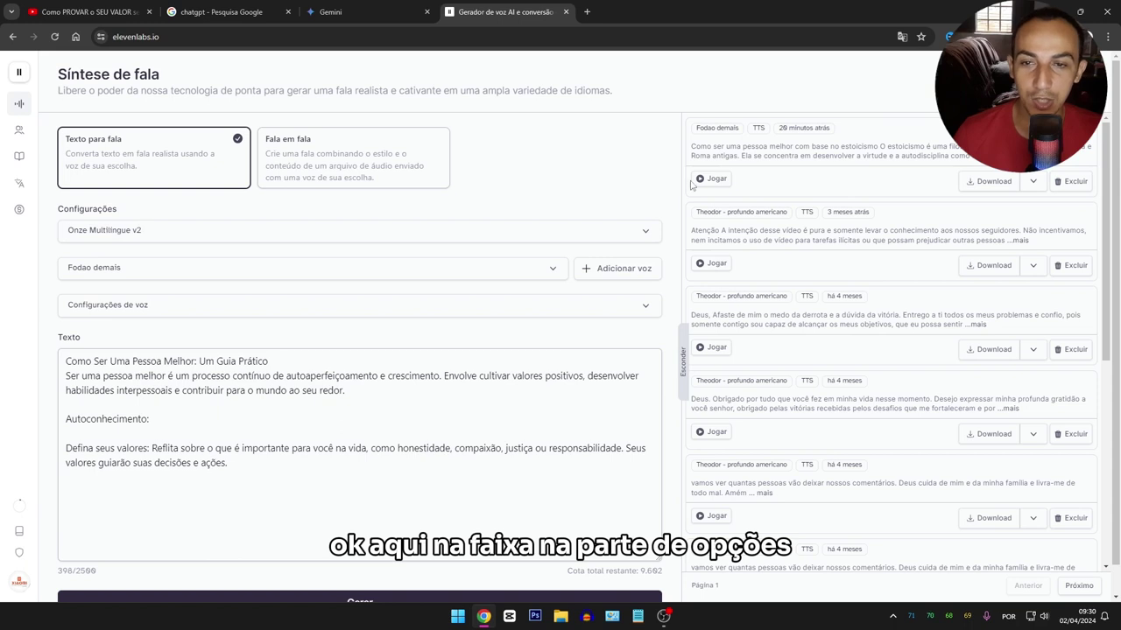
- Switch the ElevenLabs page back to English and dismiss the translation popup
{"action": "right_click", "coordinate": [518, 139]}
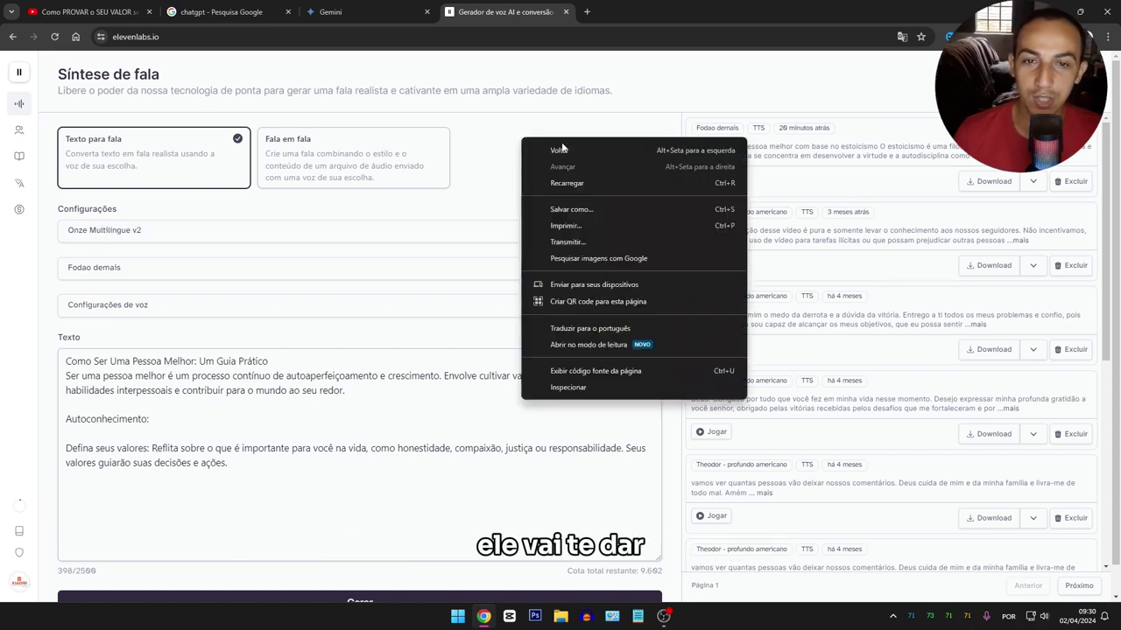
{"action": "left_click", "coordinate": [613, 326]}
{"action": "left_click", "coordinate": [766, 60]}
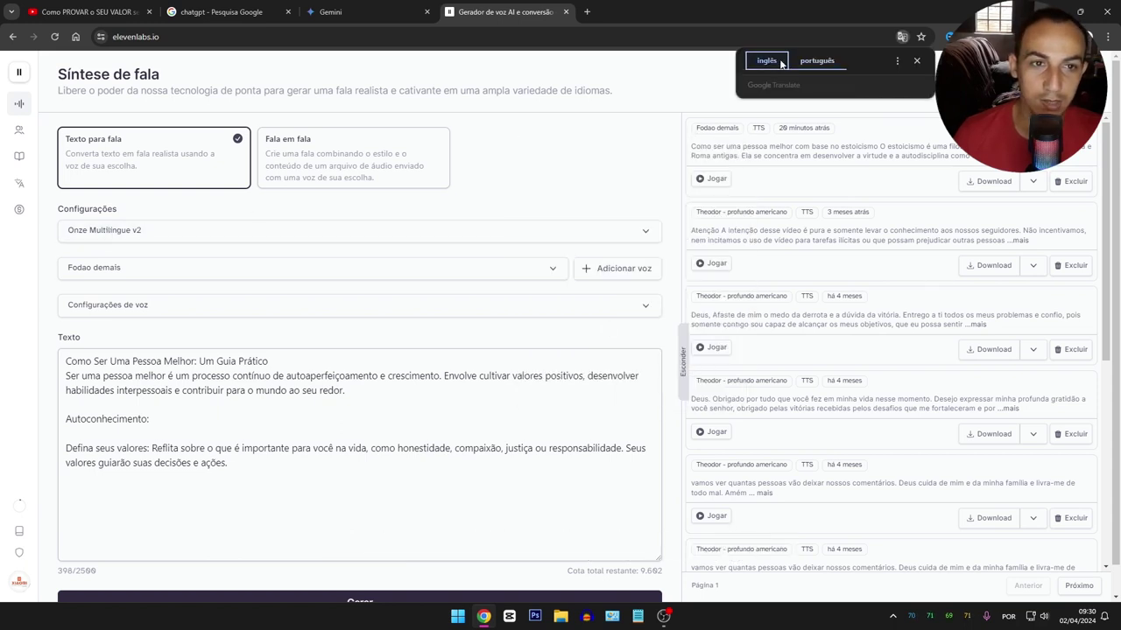
{"action": "left_click", "coordinate": [916, 60]}
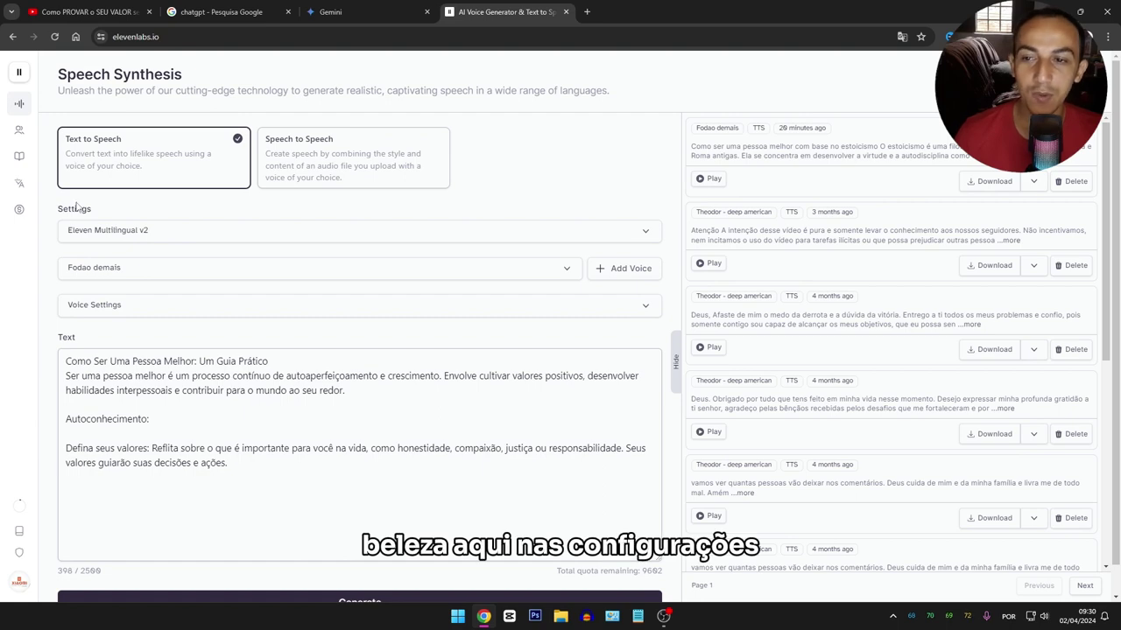
- Look through the available speech models and leave Eleven Multilingual v2 selected
{"action": "left_click", "coordinate": [112, 234]}
{"action": "scroll", "coordinate": [565, 400], "scroll_direction": "down", "scroll_amount": 2}
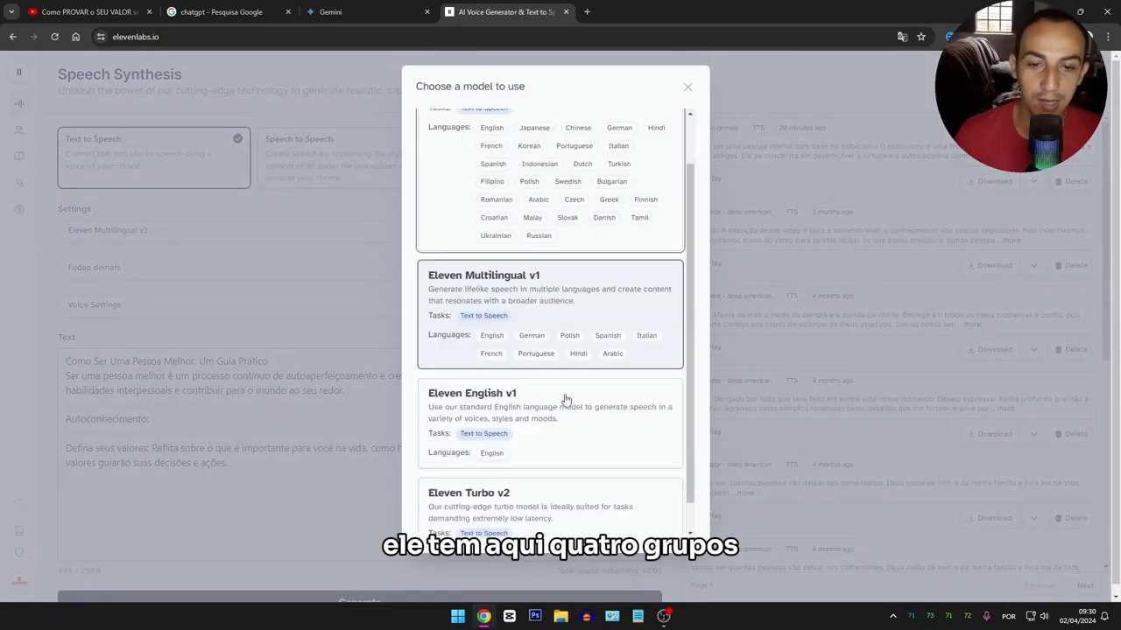
{"action": "scroll", "coordinate": [564, 400], "scroll_direction": "down", "scroll_amount": 1}
{"action": "scroll", "coordinate": [595, 257], "scroll_direction": "up", "scroll_amount": 2}
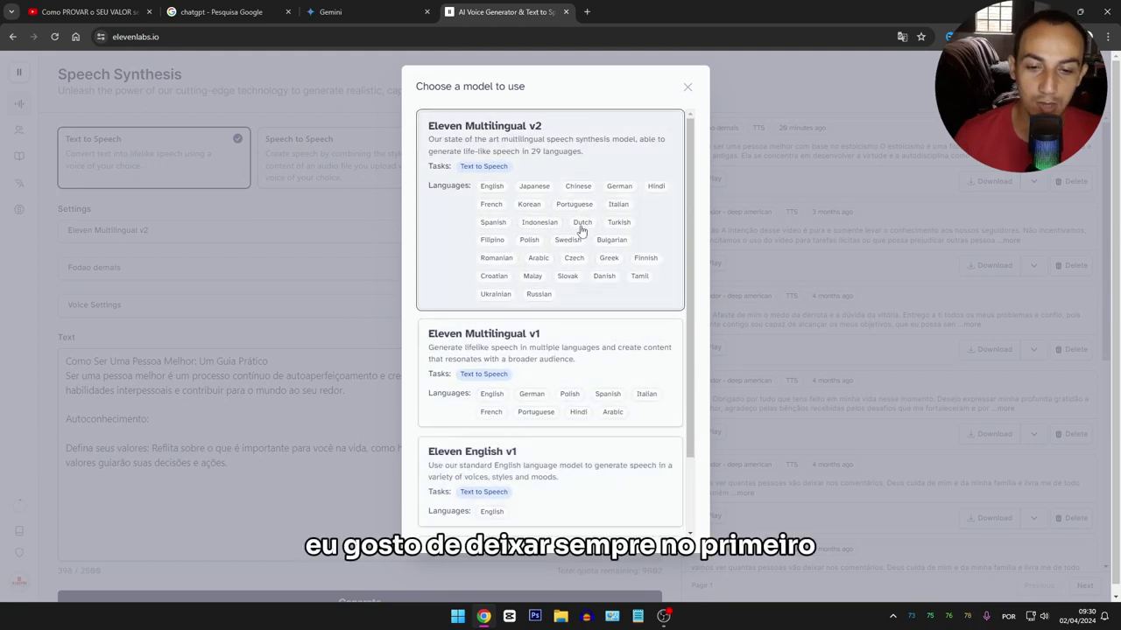
{"action": "left_click", "coordinate": [687, 87]}
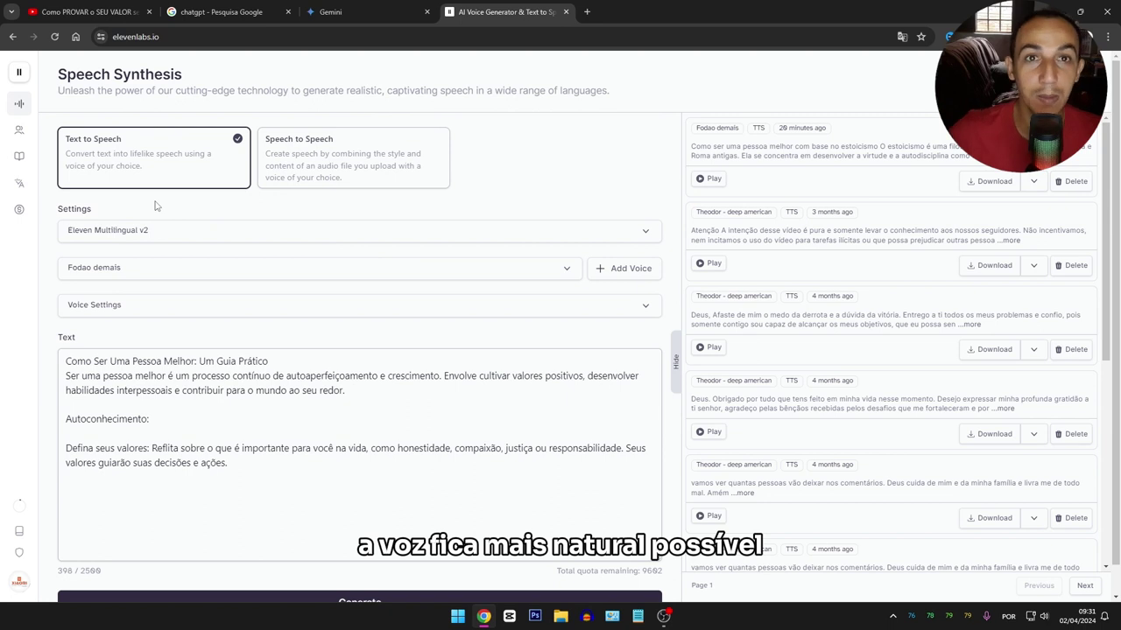
- Browse the voice list and listen to the preview of the premade voice Adam
{"action": "left_click", "coordinate": [129, 267]}
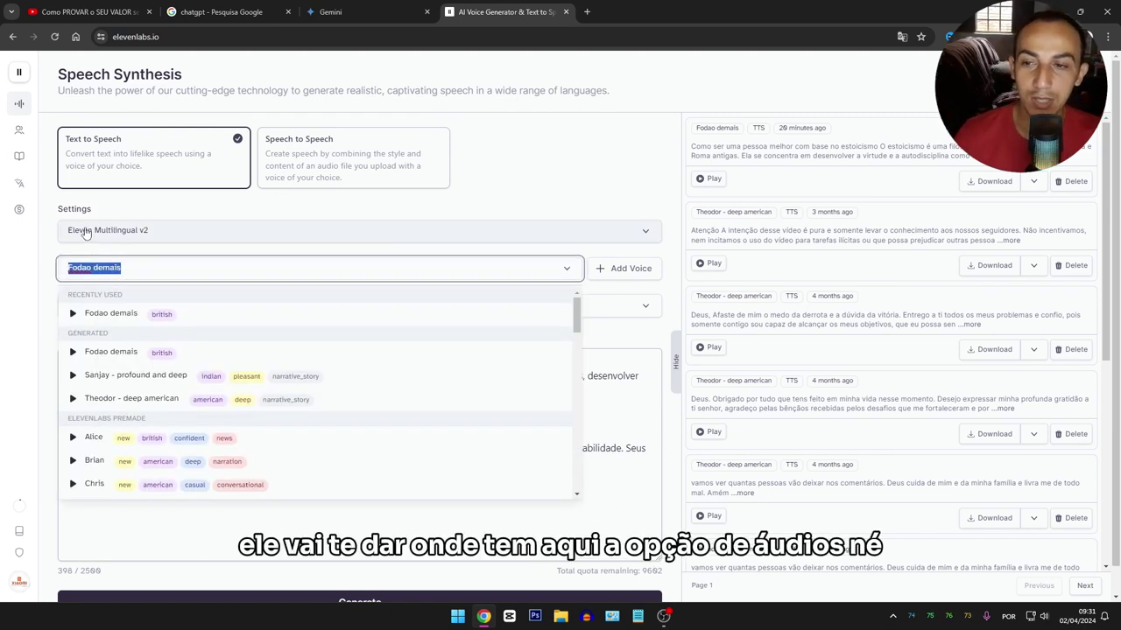
{"action": "left_click", "coordinate": [142, 220]}
{"action": "left_click", "coordinate": [536, 268]}
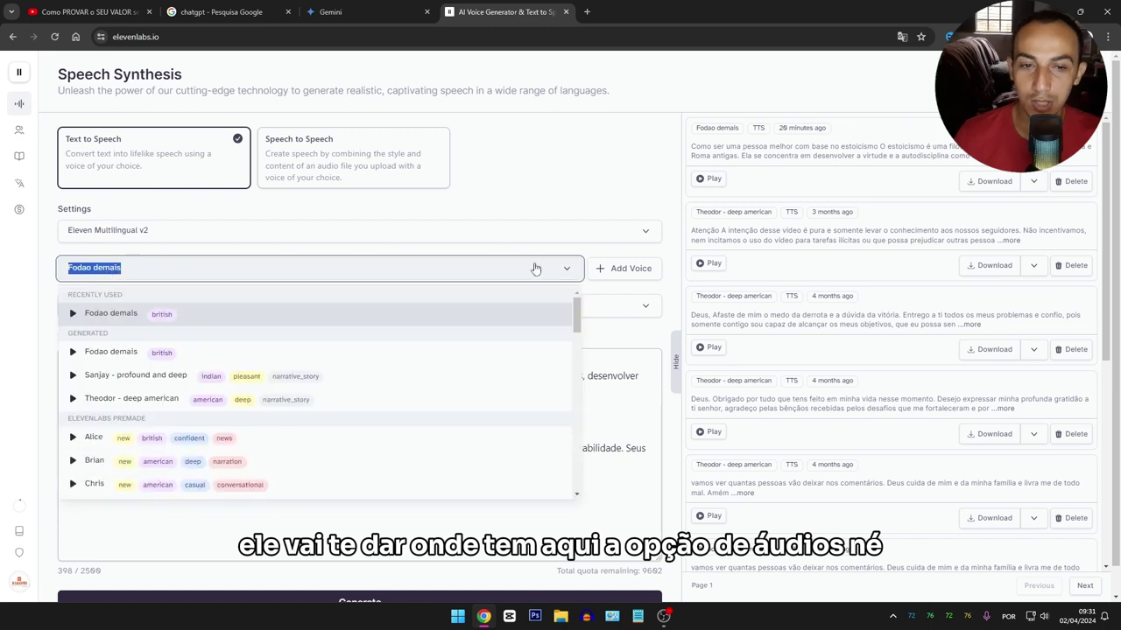
{"action": "scroll", "coordinate": [212, 420], "scroll_direction": "down", "scroll_amount": 3}
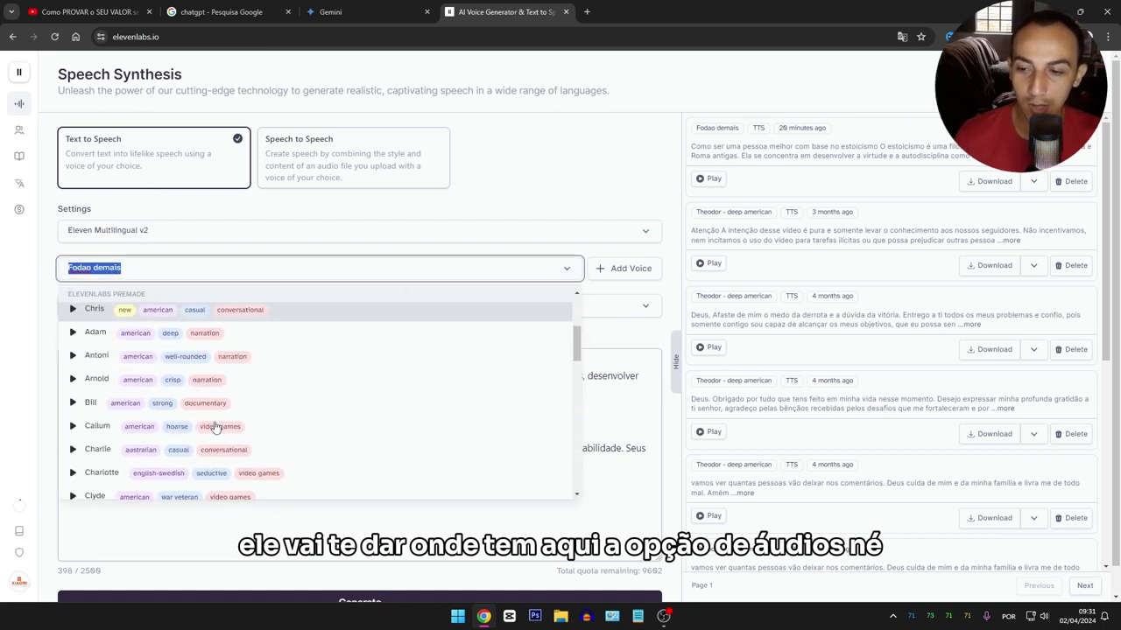
{"action": "left_click", "coordinate": [73, 333]}
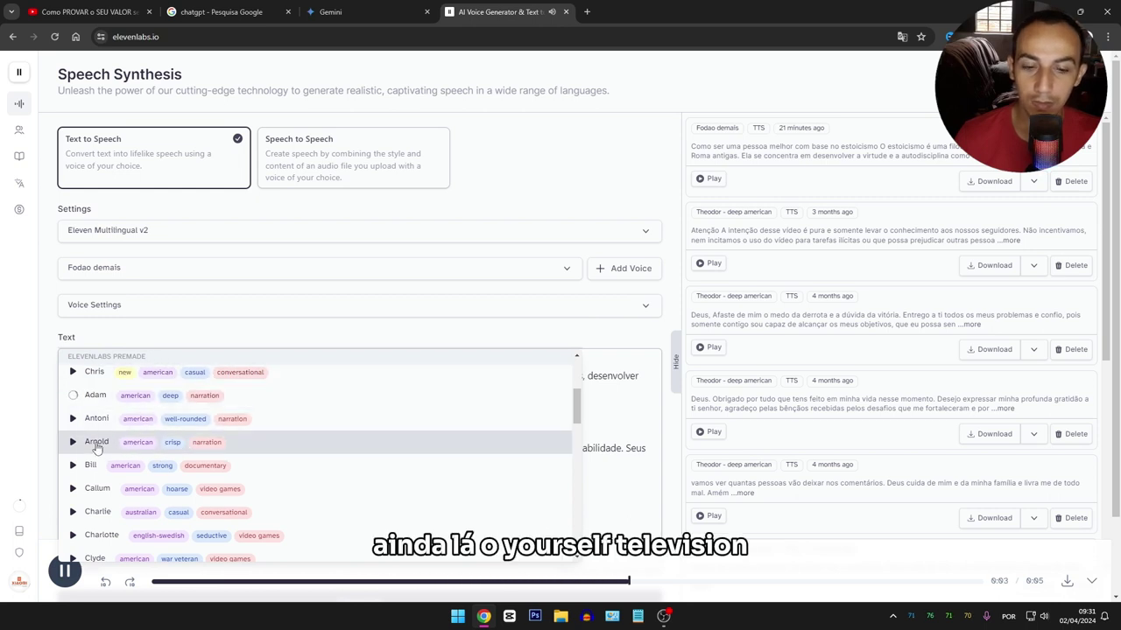
{"action": "left_click", "coordinate": [85, 341]}
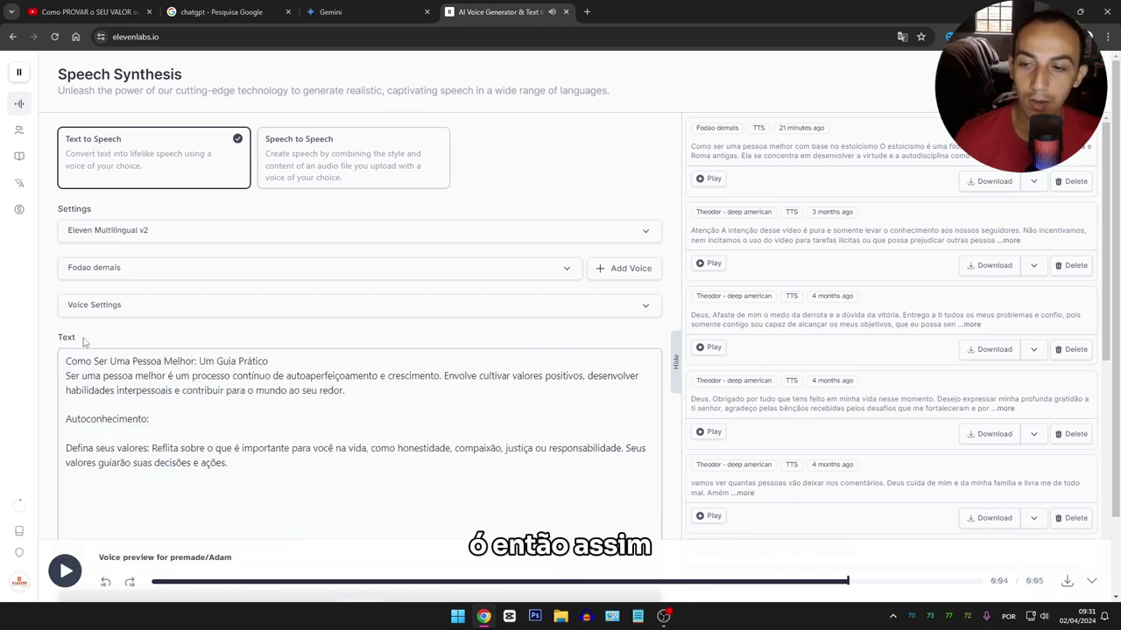
- Listen to the preview of the premade voice Callum from the voice list
{"action": "left_click", "coordinate": [88, 268]}
{"action": "scroll", "coordinate": [141, 457], "scroll_direction": "down", "scroll_amount": 3}
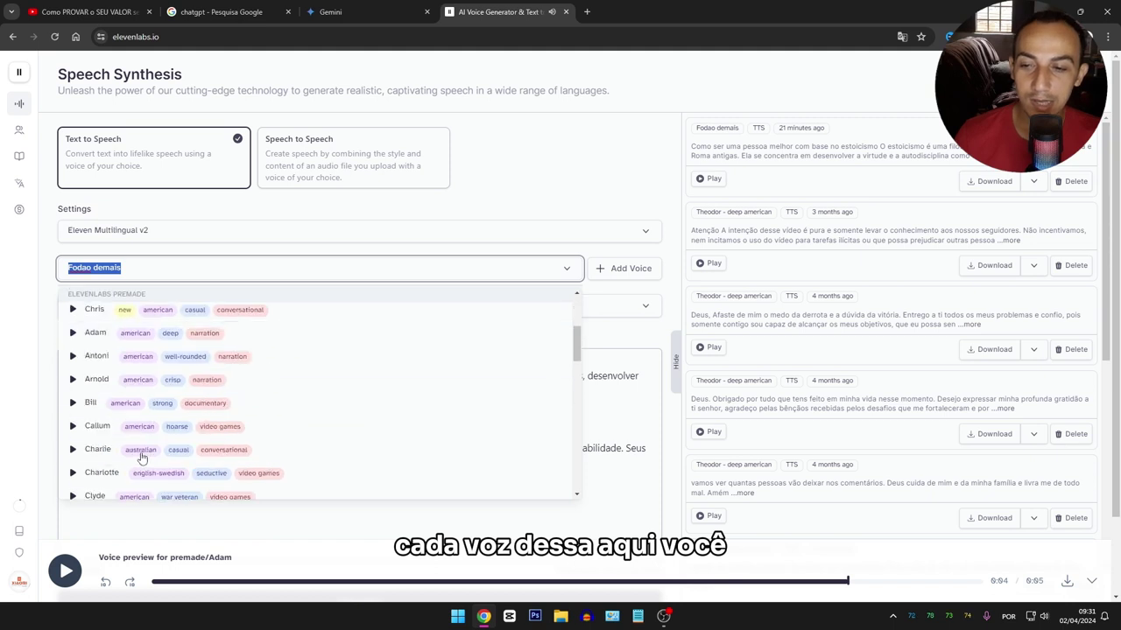
{"action": "left_click", "coordinate": [72, 429]}
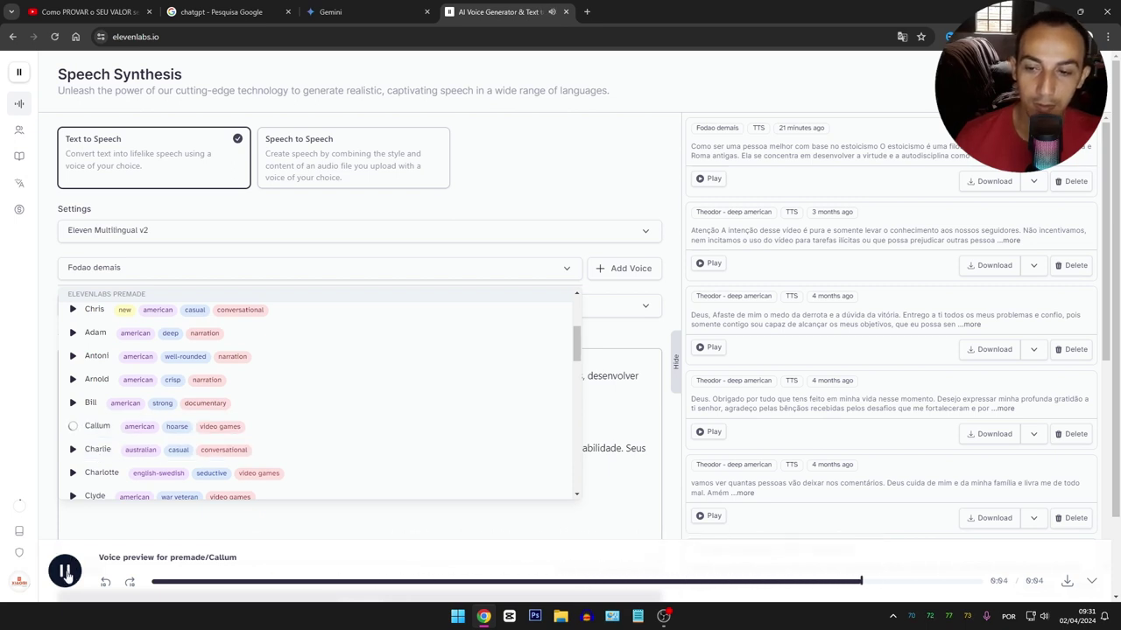
{"action": "left_click", "coordinate": [77, 521]}
- Look over the accent and style tags of the premade voices, then choose the generated voice "Fodao demais"
{"action": "left_click", "coordinate": [81, 273]}
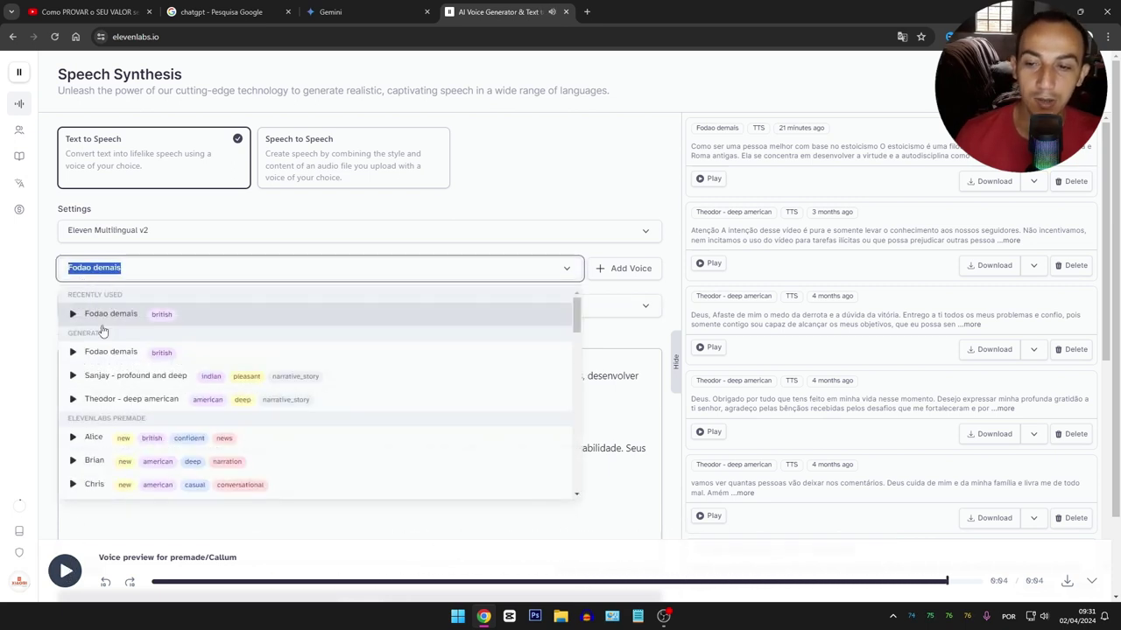
{"action": "scroll", "coordinate": [219, 420], "scroll_direction": "down", "scroll_amount": 5}
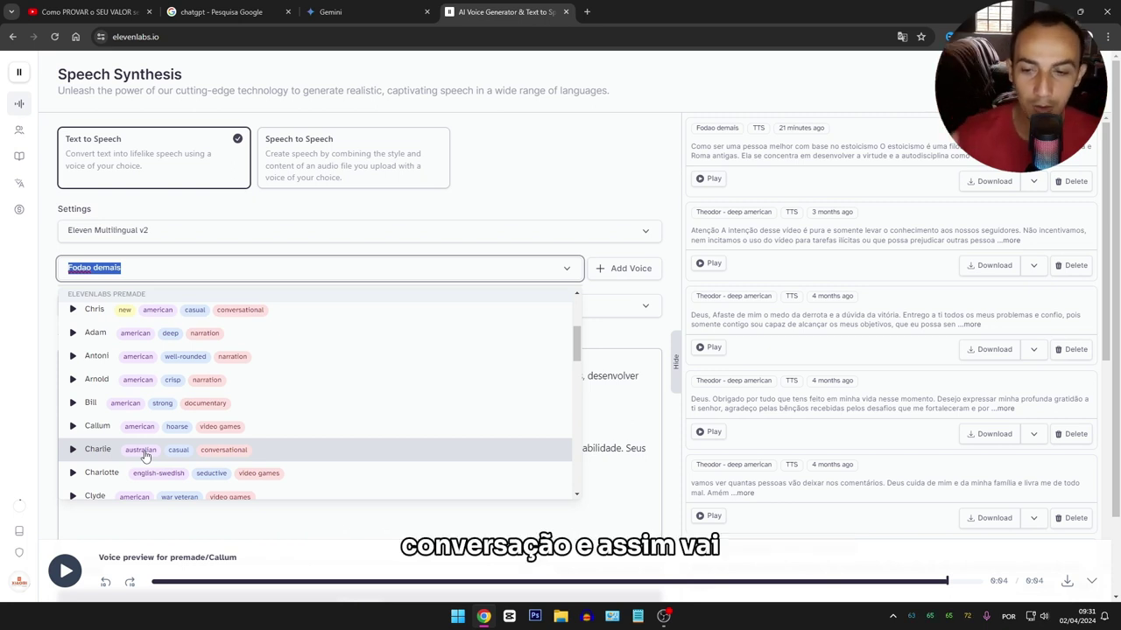
{"action": "scroll", "coordinate": [324, 403], "scroll_direction": "up", "scroll_amount": 3}
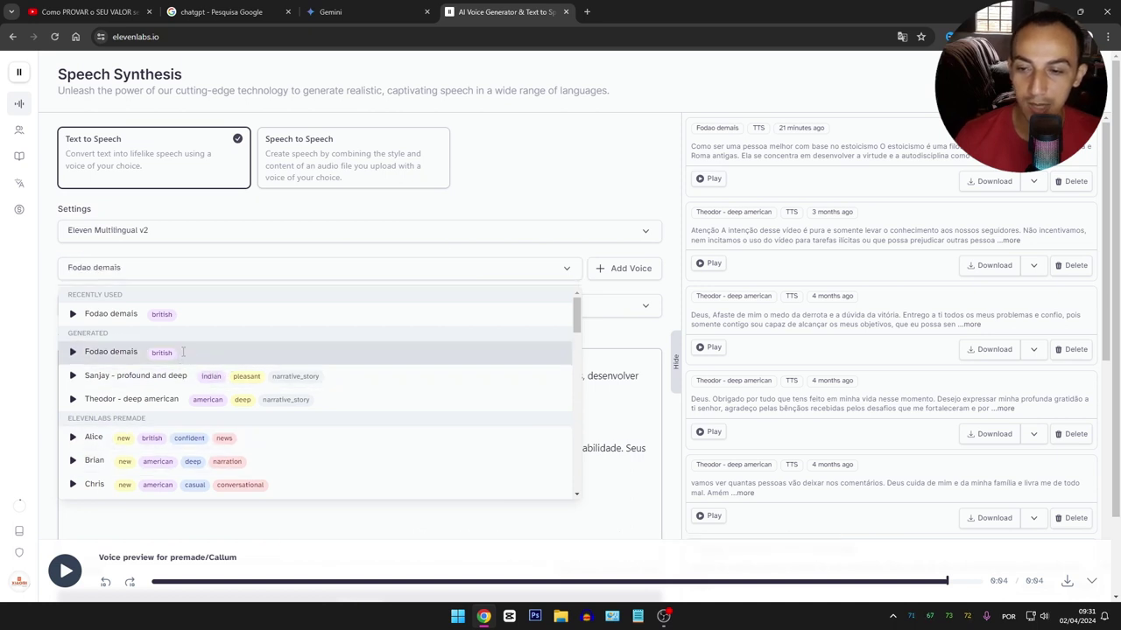
{"action": "left_click", "coordinate": [181, 354]}
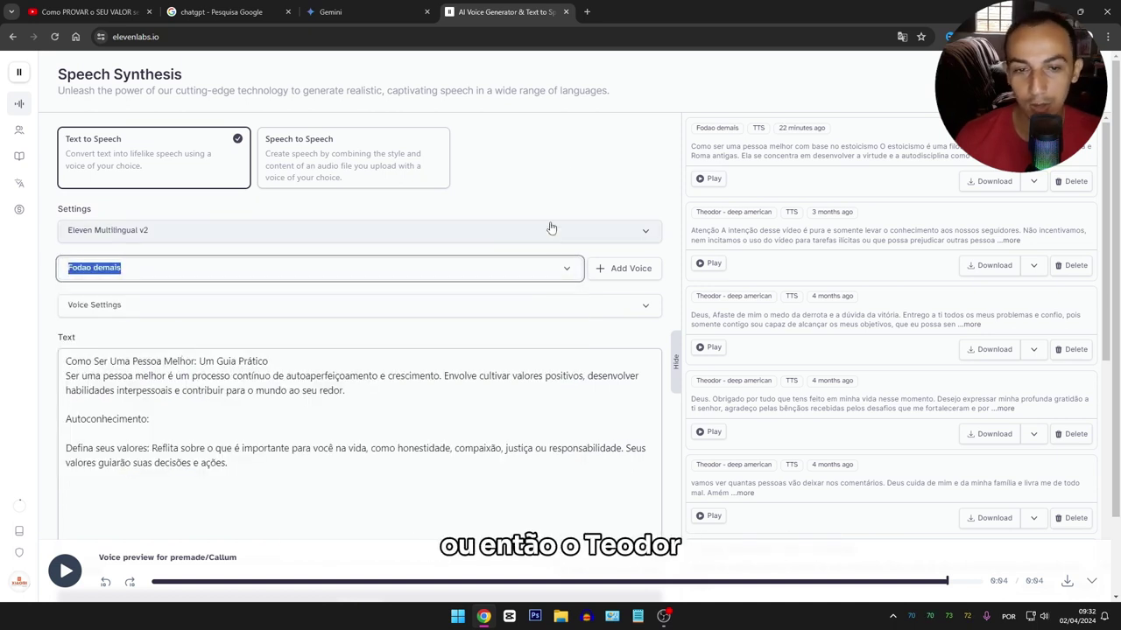
- Generate the speech from the pasted text and listen to the first part, pausing at about 11 seconds
{"action": "scroll", "coordinate": [228, 243], "scroll_direction": "down", "scroll_amount": 1}
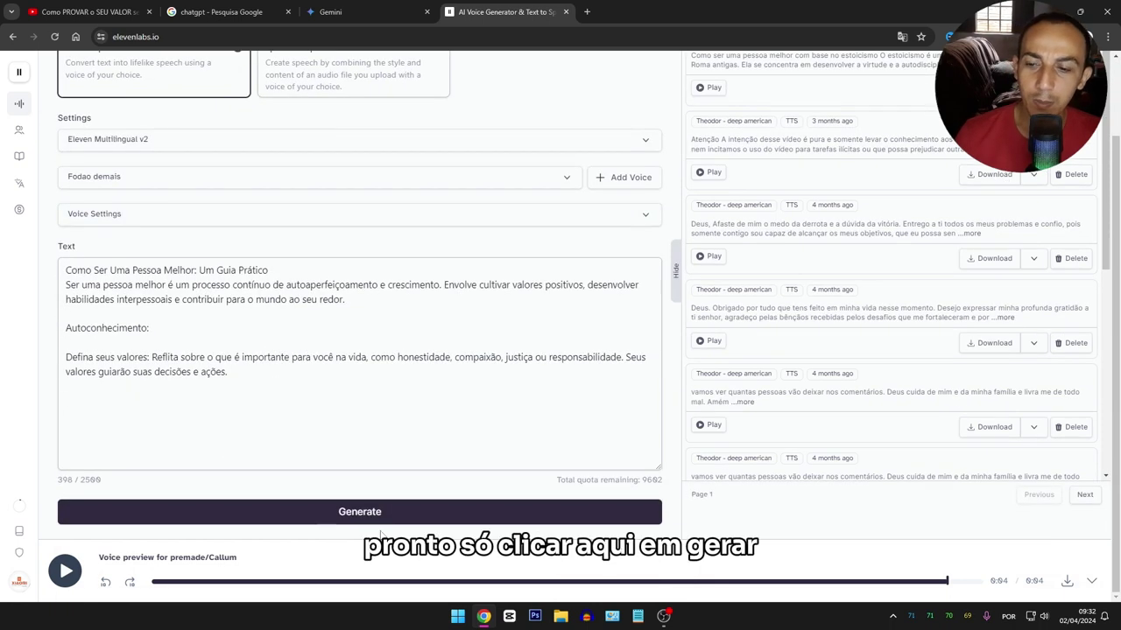
{"action": "left_click", "coordinate": [360, 512]}
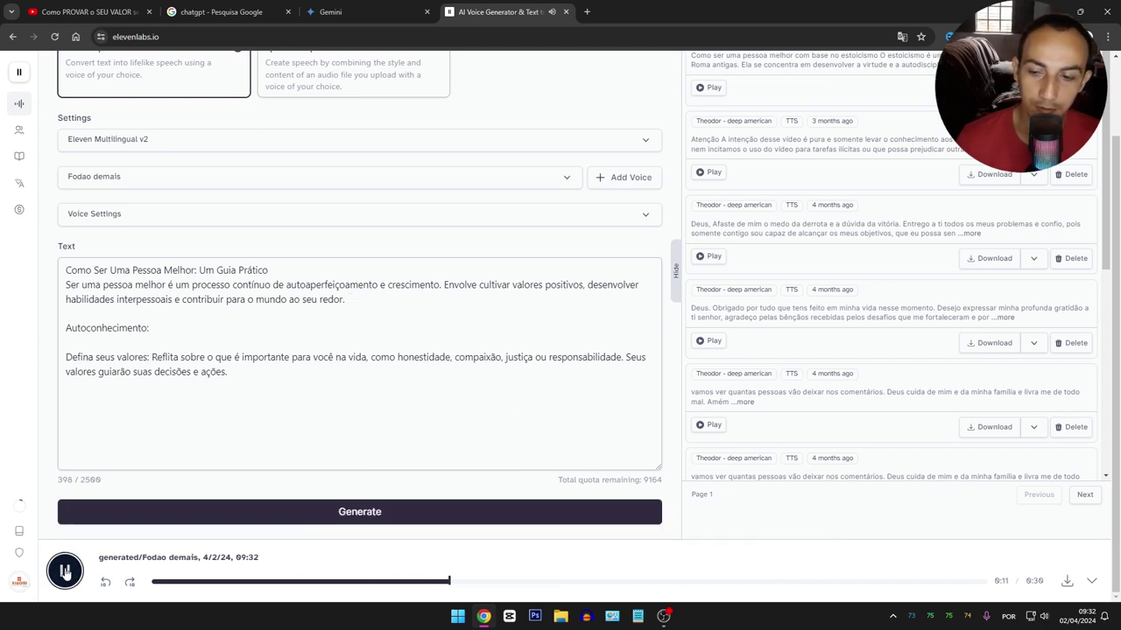
{"action": "left_click", "coordinate": [70, 571]}
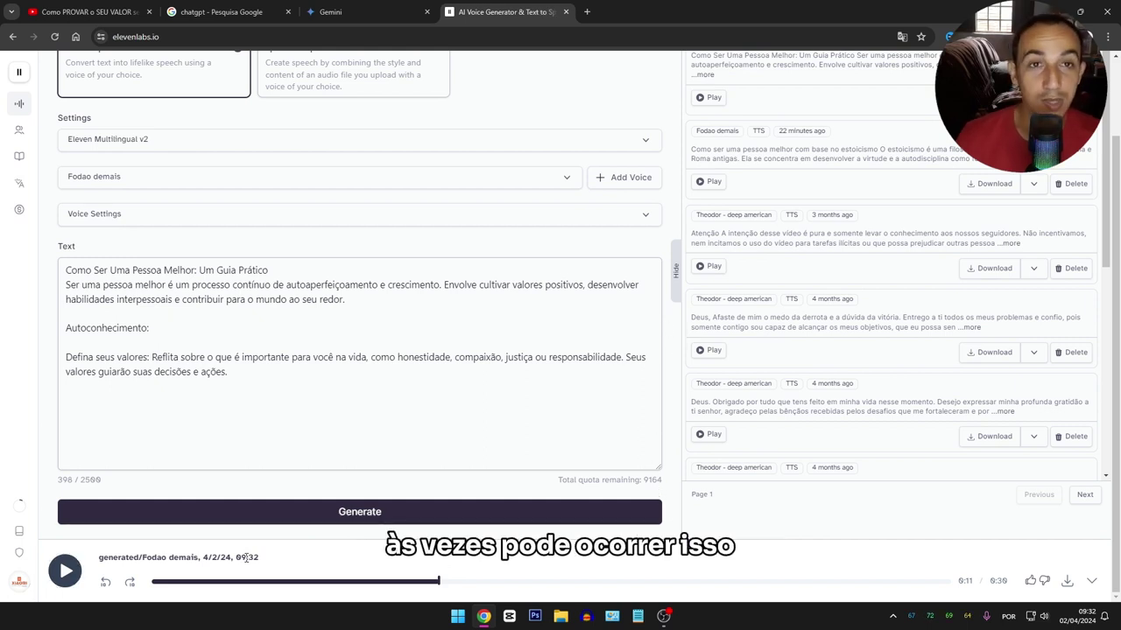
- Reopen the model choices, examine the languages Eleven Multilingual v2 and the other models cover, and close them without changes
{"action": "double_click", "coordinate": [68, 246]}
{"action": "scroll", "coordinate": [98, 248], "scroll_direction": "up", "scroll_amount": 1}
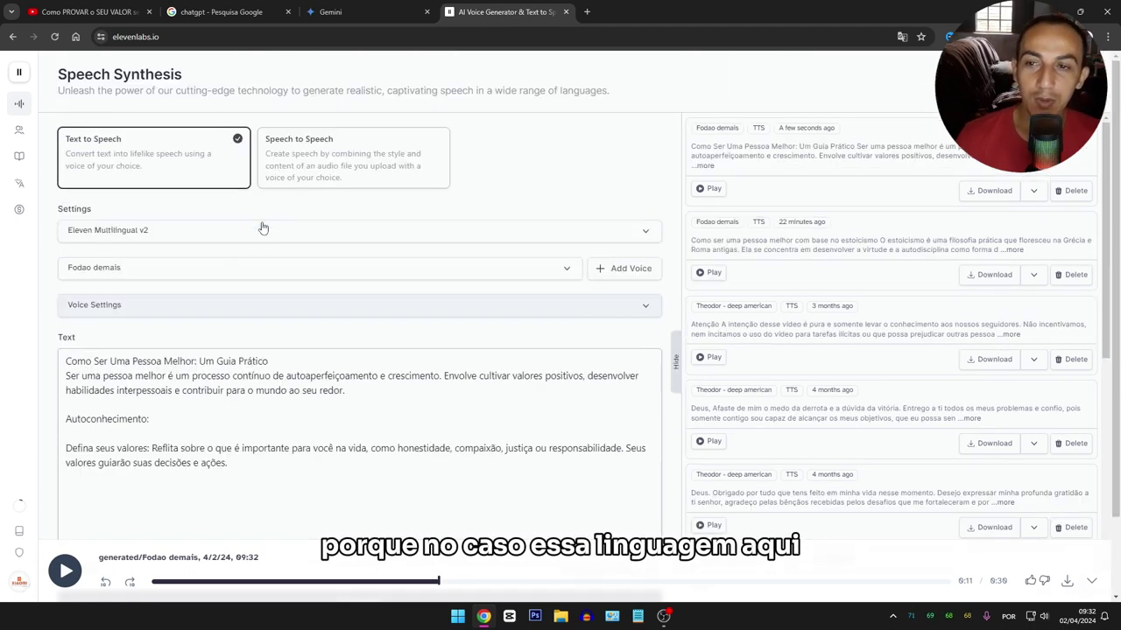
{"action": "left_click", "coordinate": [160, 232]}
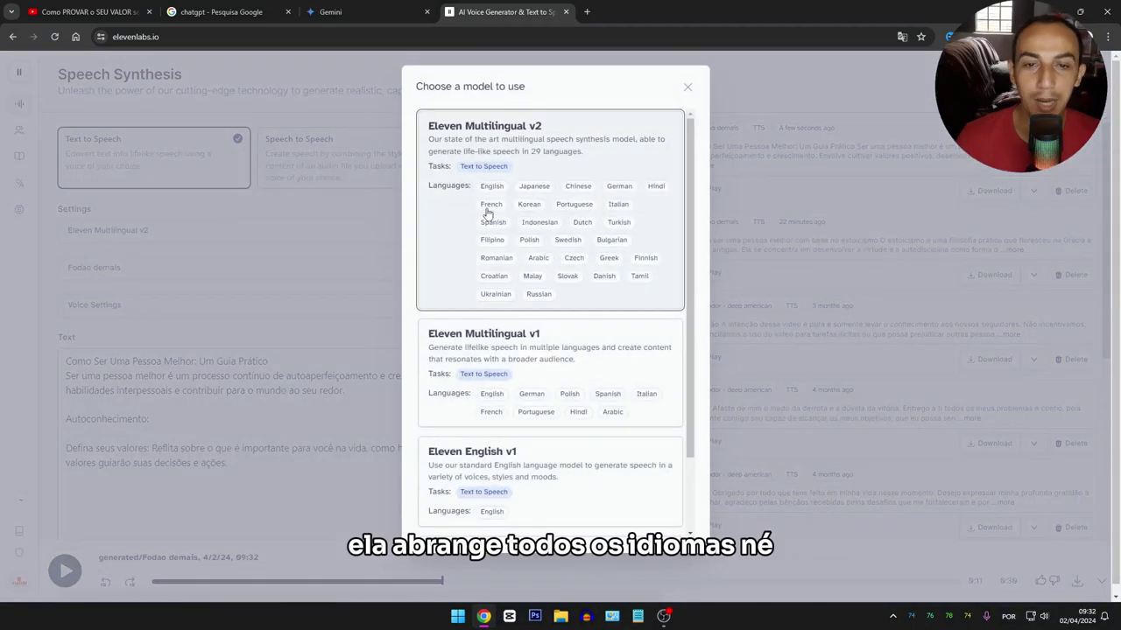
{"action": "scroll", "coordinate": [620, 251], "scroll_direction": "down", "scroll_amount": 2}
{"action": "scroll", "coordinate": [620, 251], "scroll_direction": "up", "scroll_amount": 2}
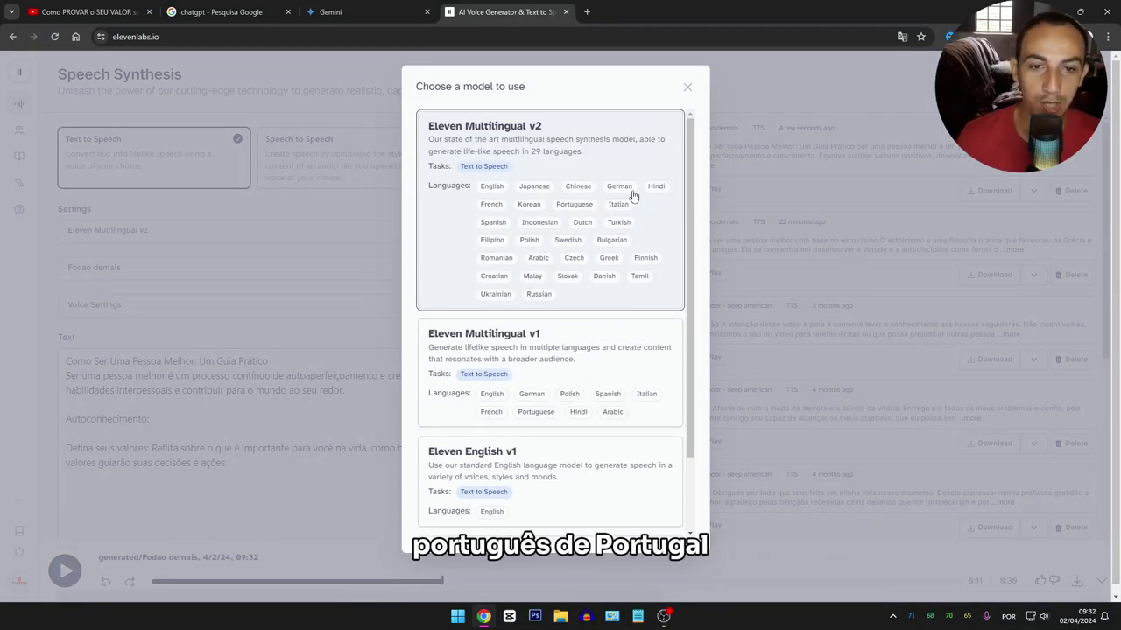
{"action": "left_click", "coordinate": [687, 87]}
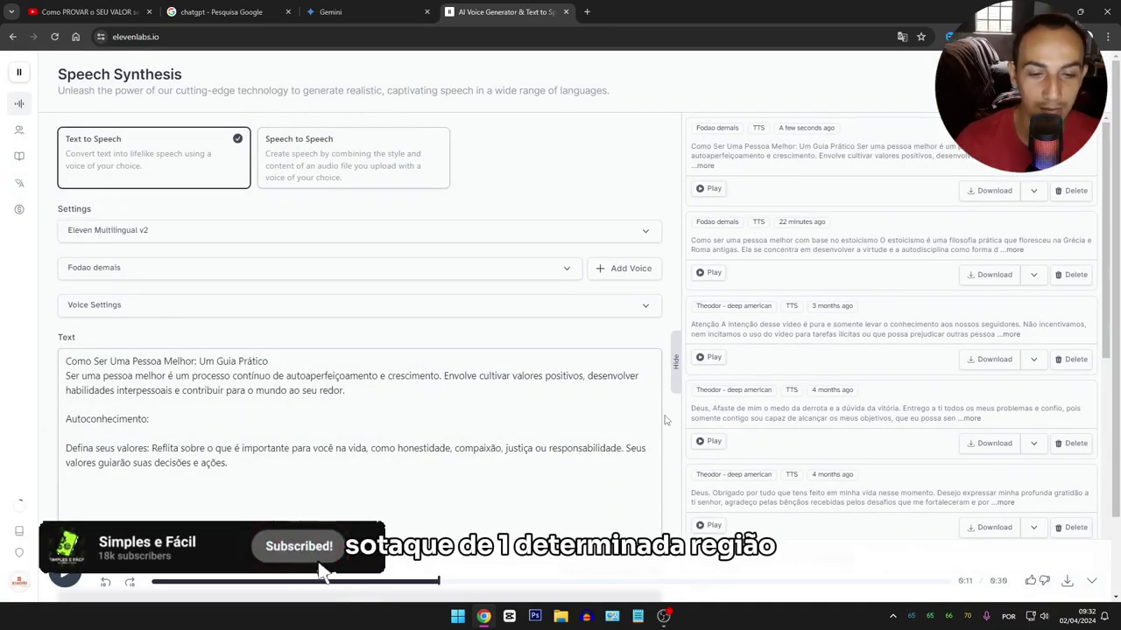
- Download the generated "Fodao demais" audio from the player
{"action": "left_click_drag", "start_coordinate": [237, 477], "coordinate": [78, 362]}
{"action": "left_click", "coordinate": [95, 364]}
{"action": "scroll", "coordinate": [262, 421], "scroll_direction": "down", "scroll_amount": 1}
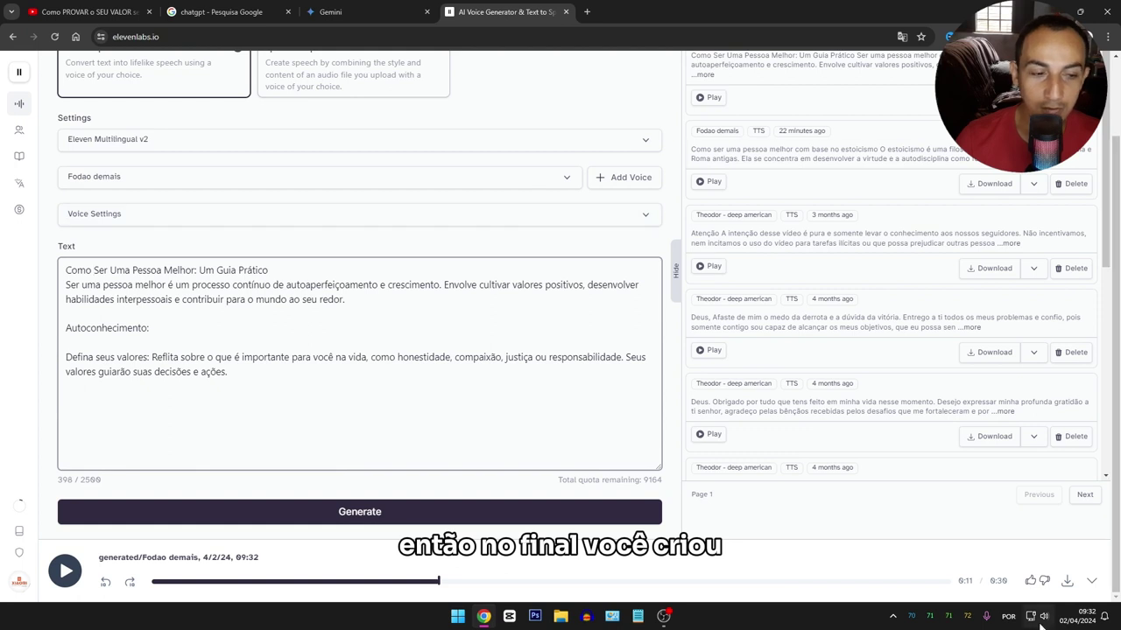
{"action": "left_click", "coordinate": [1067, 583]}
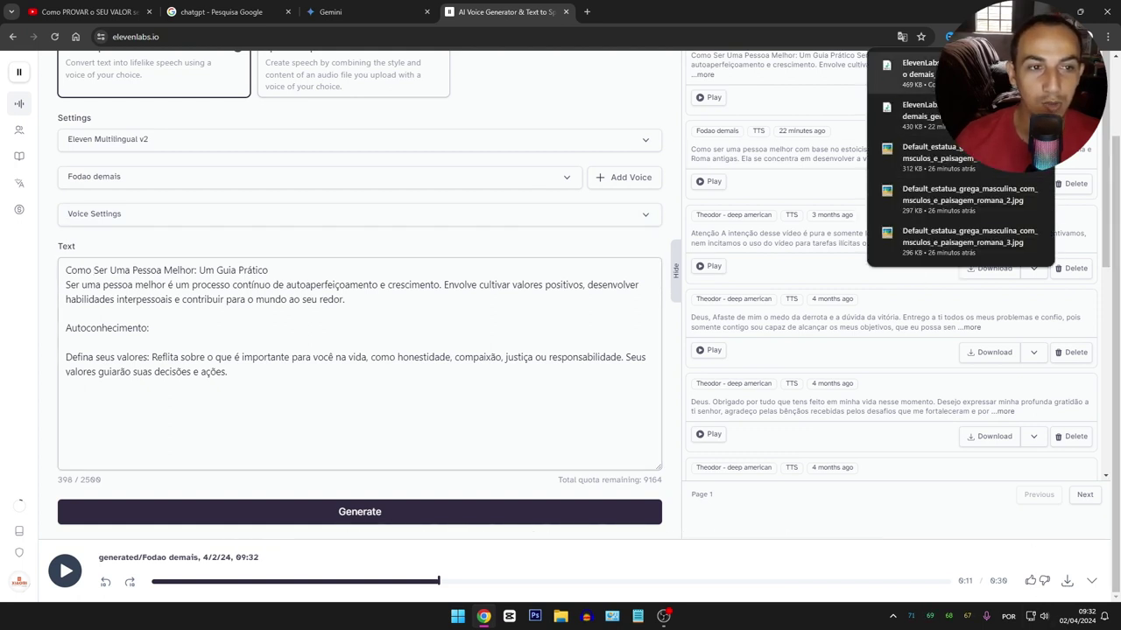